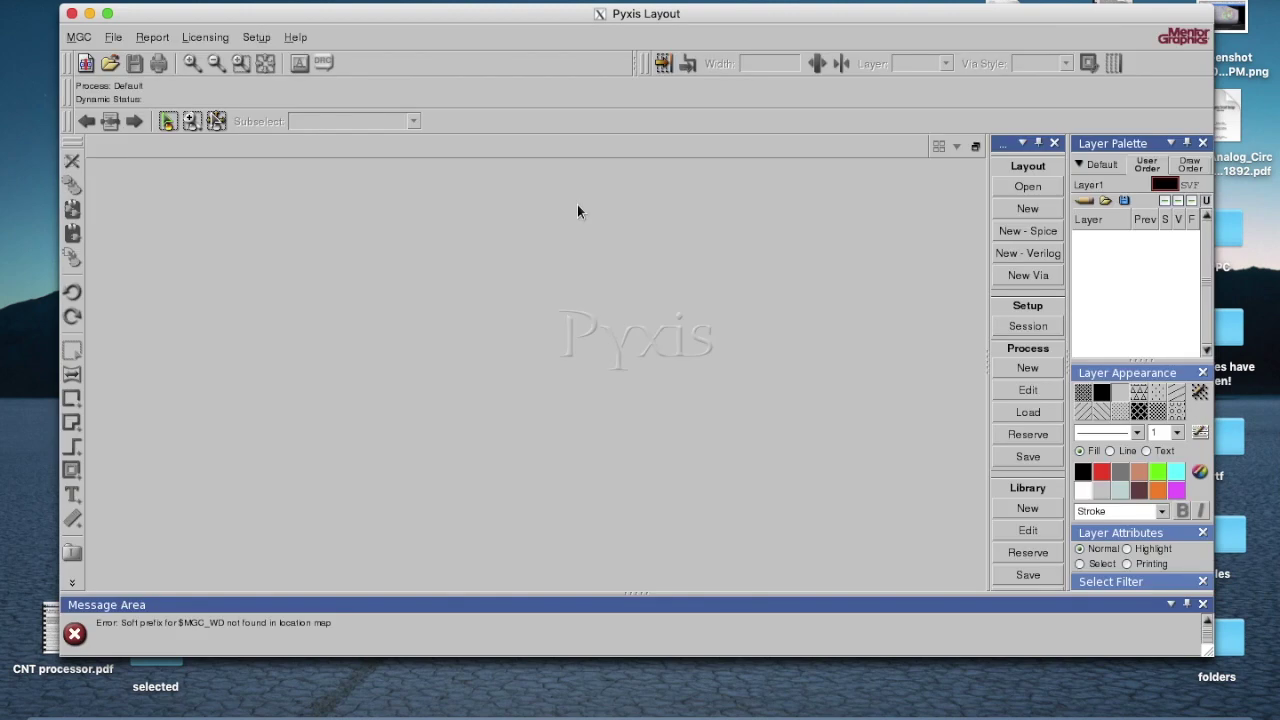
# Open the New Layout form from the toolbar to start a new layout cell.
pyautogui.click(86, 62)
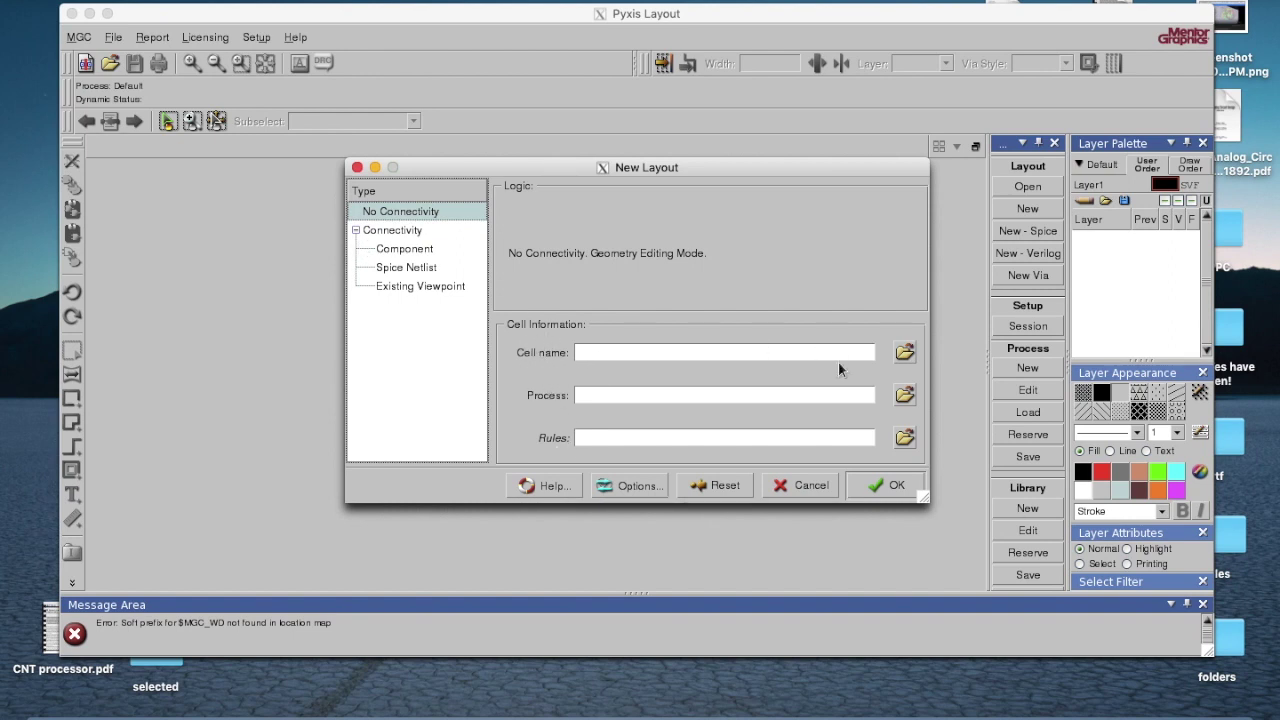
# Create a chip_design folder under /home/vlsi and set the cell name to chip_design/chip1.
pyautogui.click(903, 352)
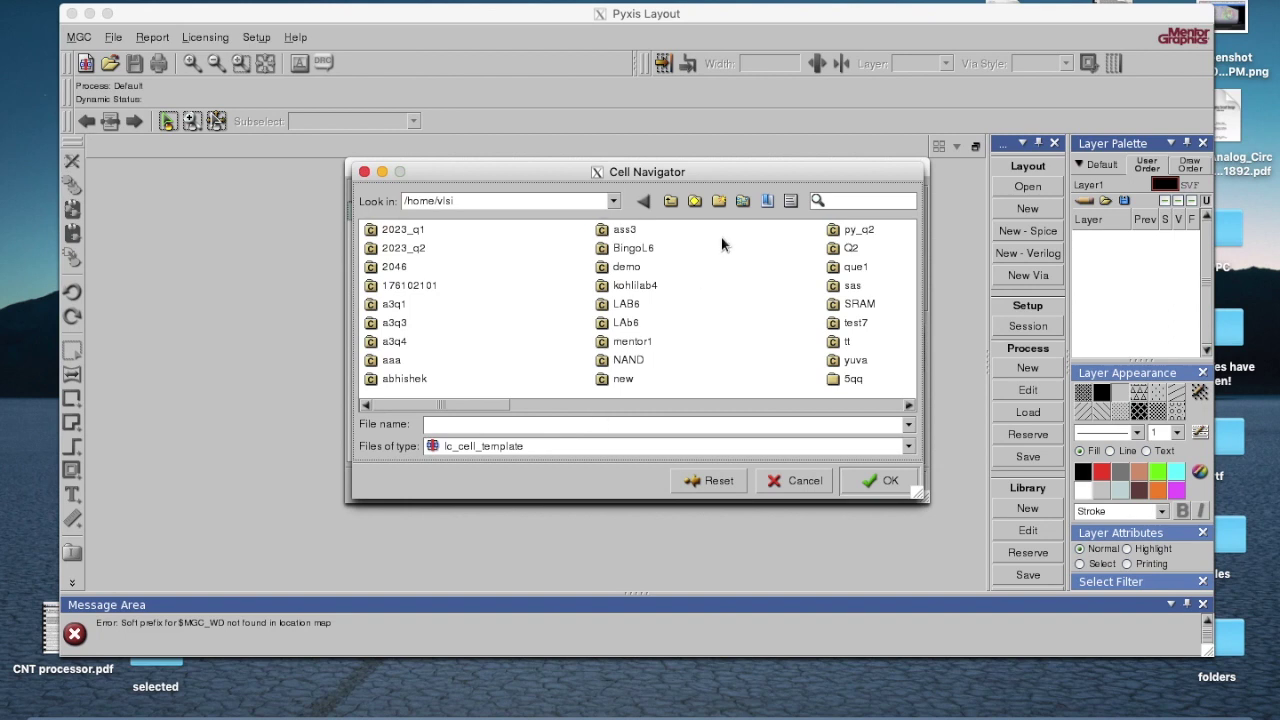
pyautogui.click(720, 206)
pyautogui.write('Q')
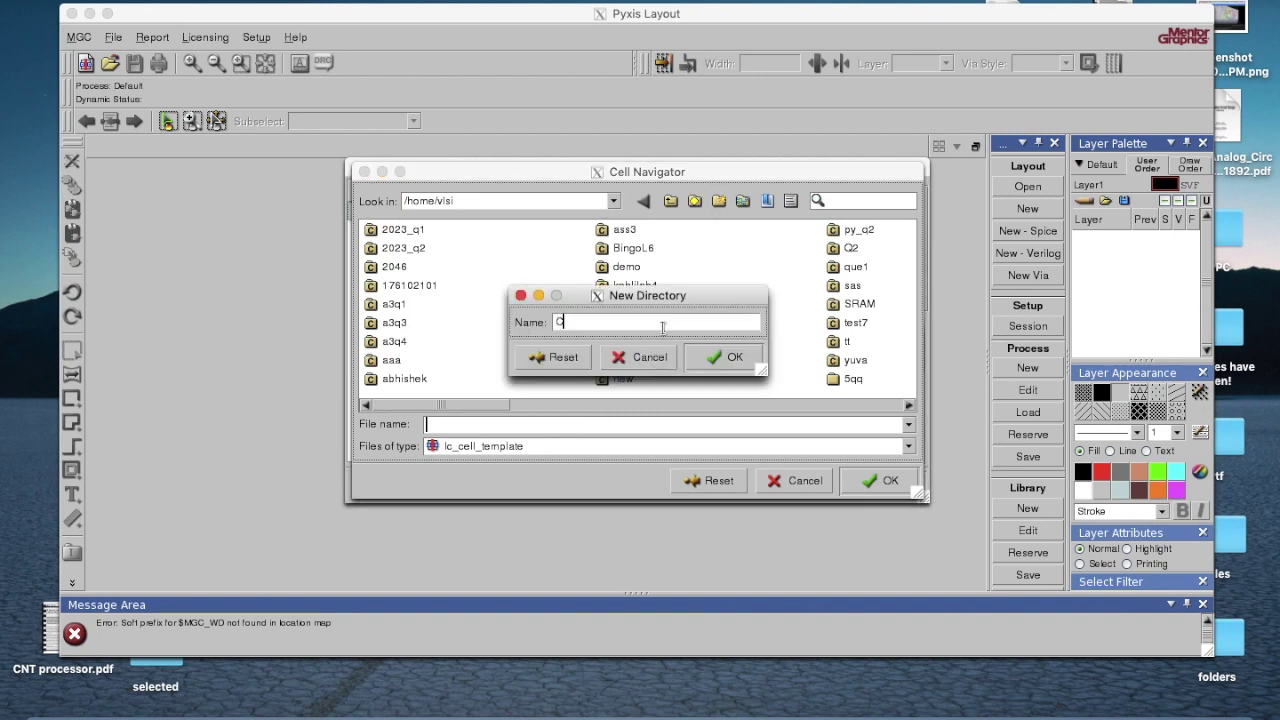
pyautogui.press('BackSpace')
pyautogui.write('chip_design')
pyautogui.click(724, 360)
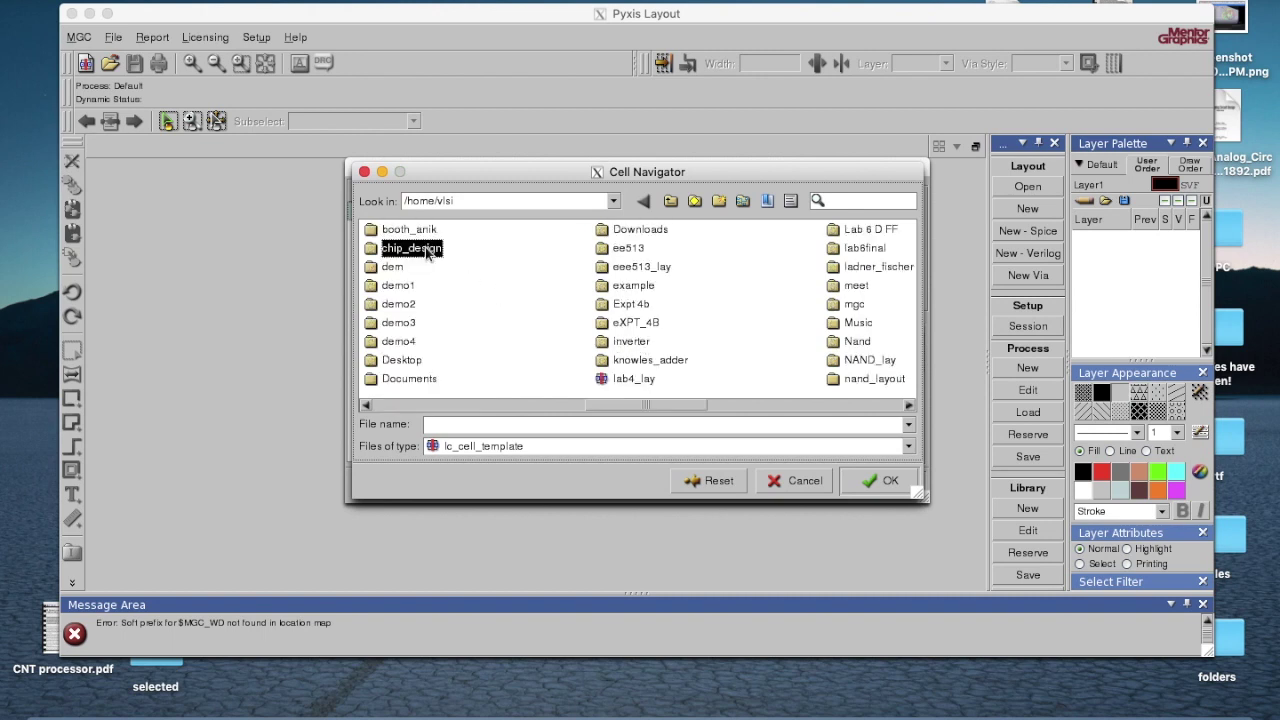
pyautogui.doubleClick(428, 250)
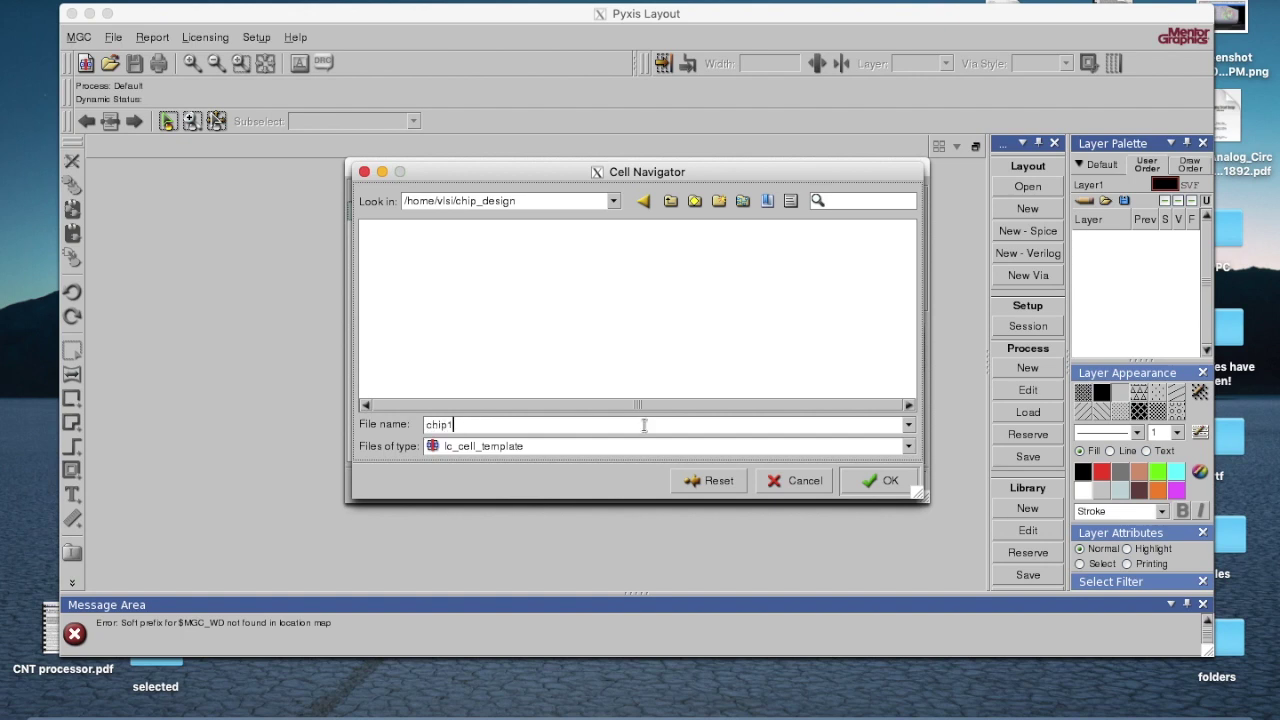
pyautogui.click(864, 480)
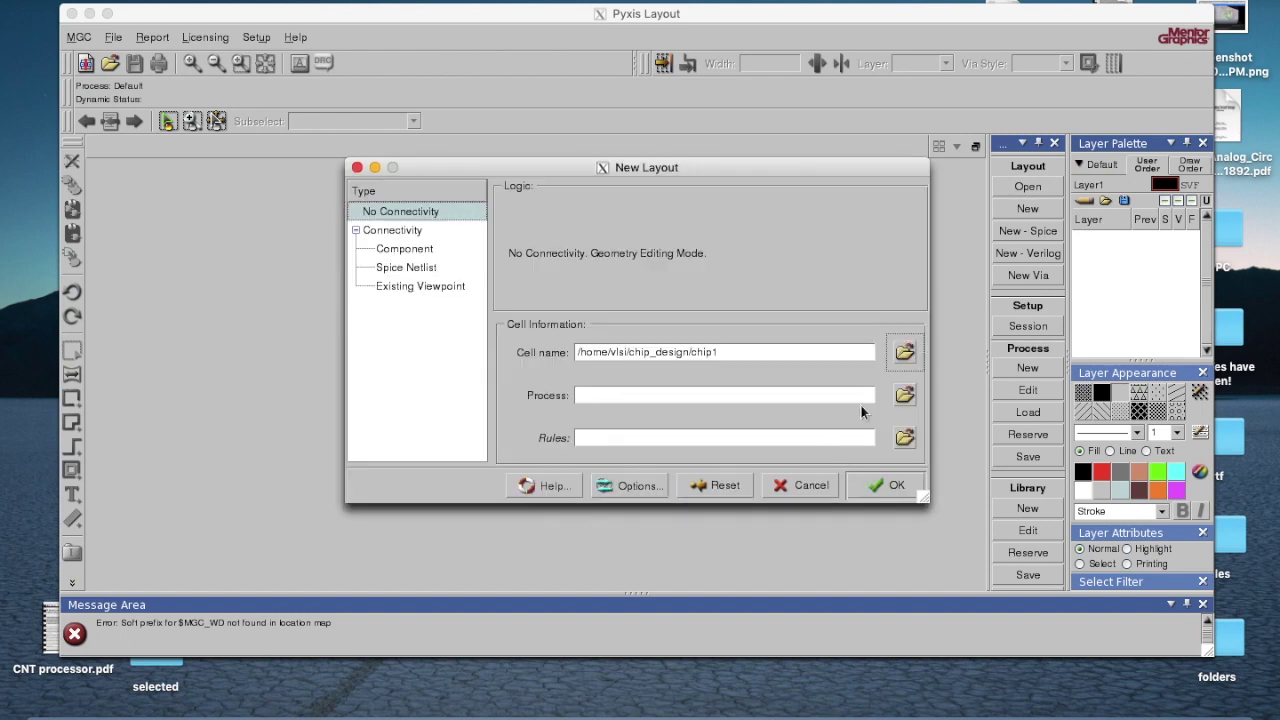
# Set the process to $ADK/technology/ic/process/tsmc018.
pyautogui.click(904, 396)
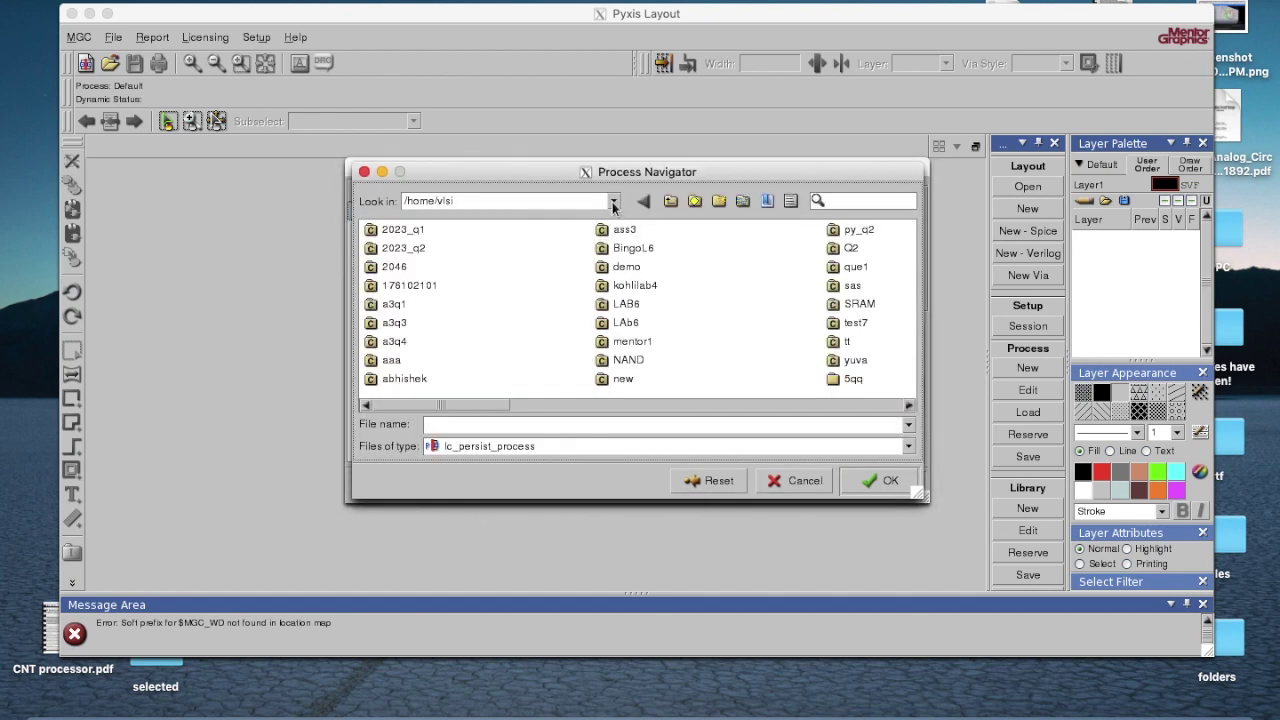
pyautogui.moveTo(543, 203); pyautogui.dragTo(386, 176)
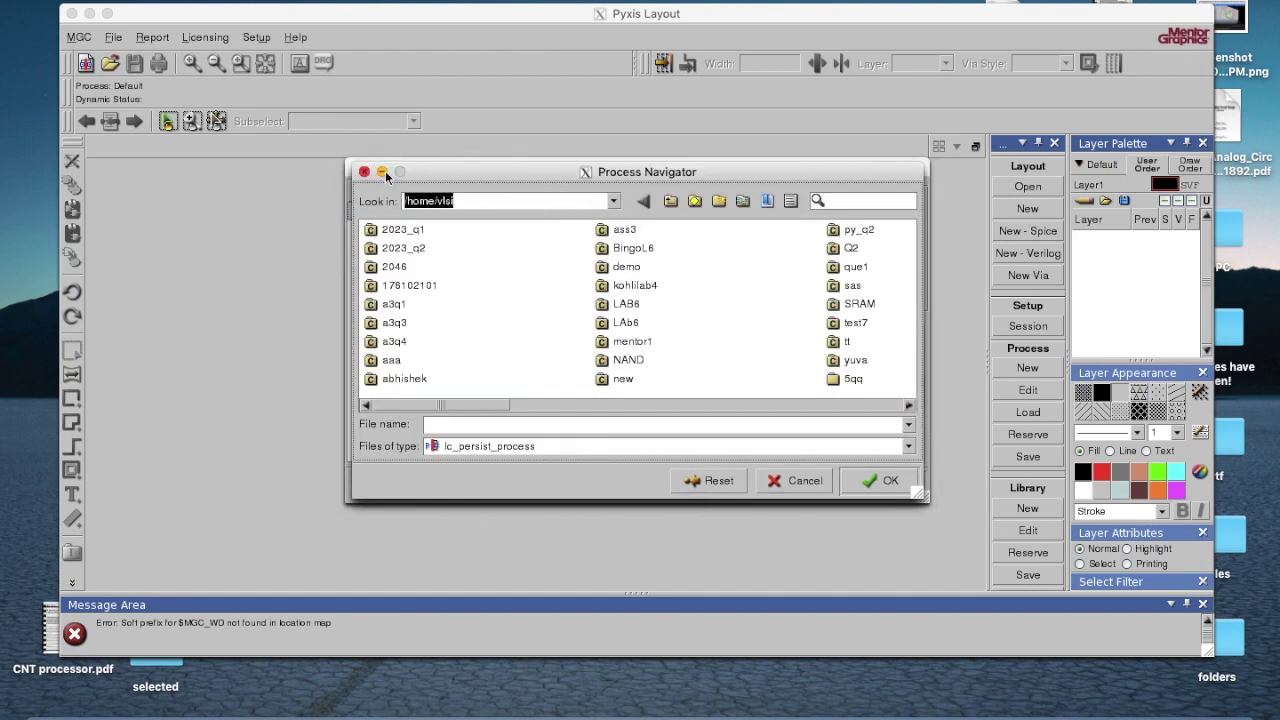
pyautogui.write('$ADK')
pyautogui.press('Return')
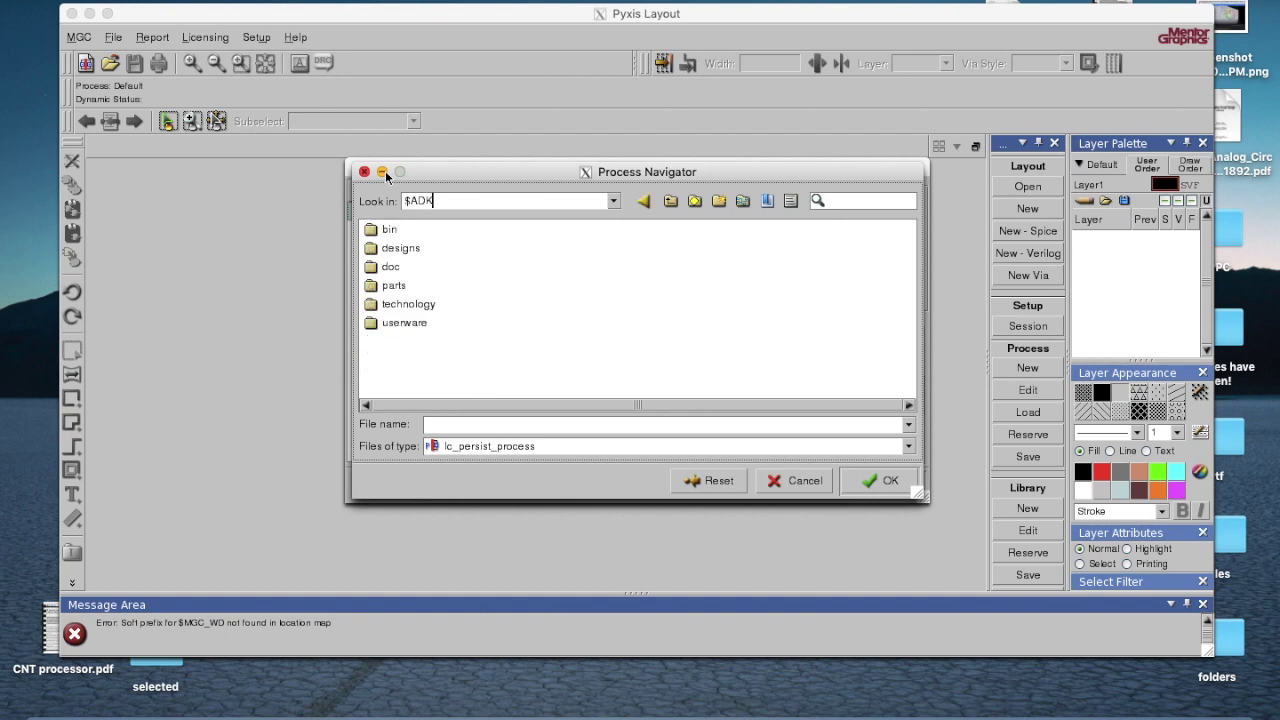
pyautogui.doubleClick(408, 305)
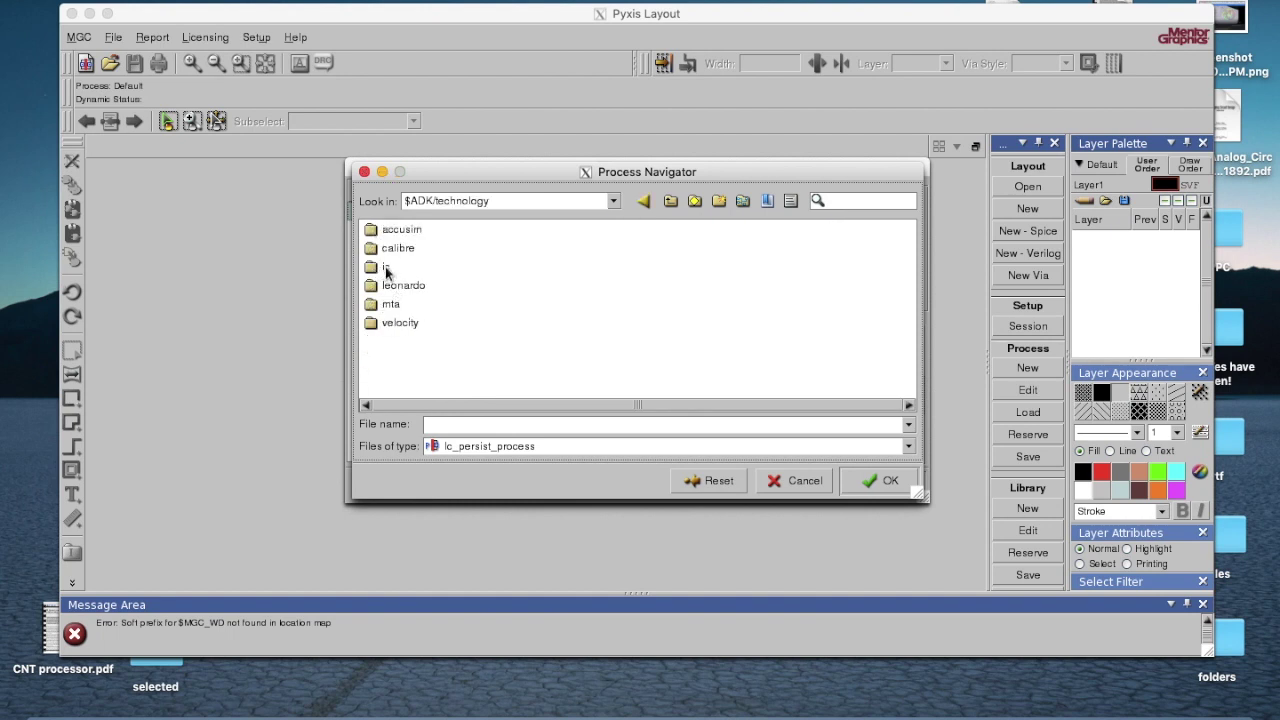
pyautogui.doubleClick(386, 268)
pyautogui.doubleClick(404, 268)
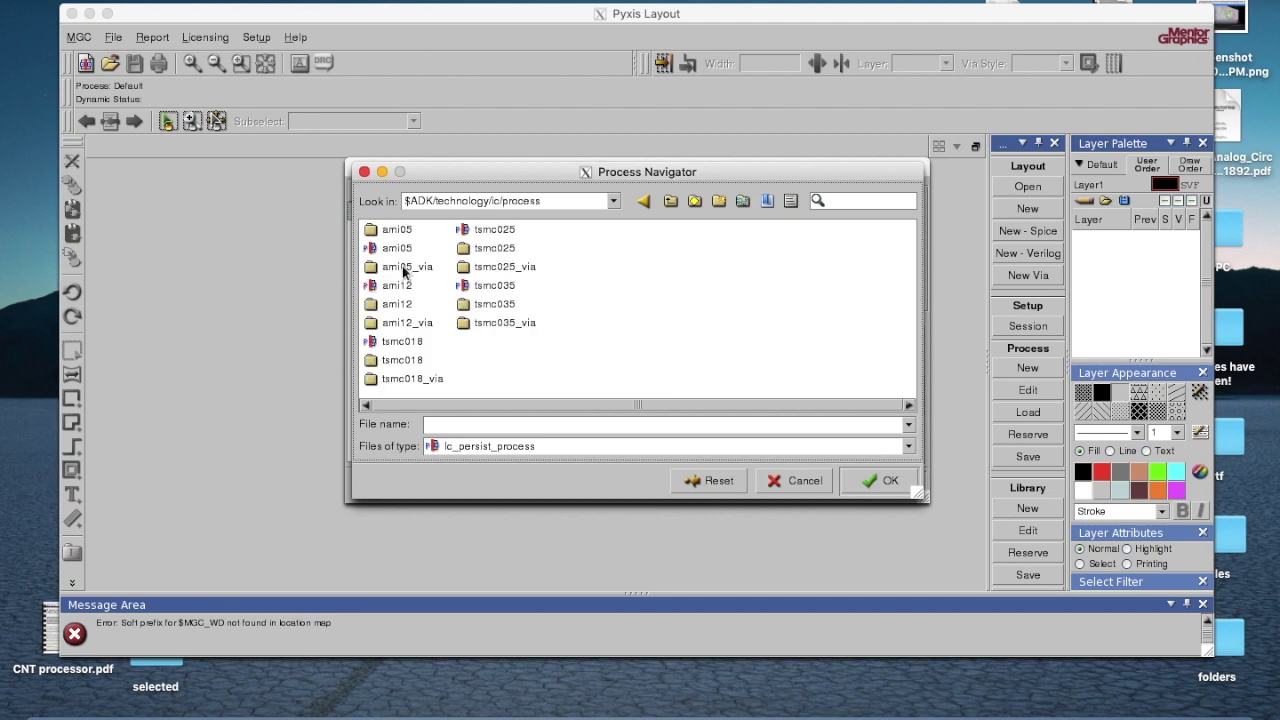
pyautogui.click(397, 343)
pyautogui.click(869, 476)
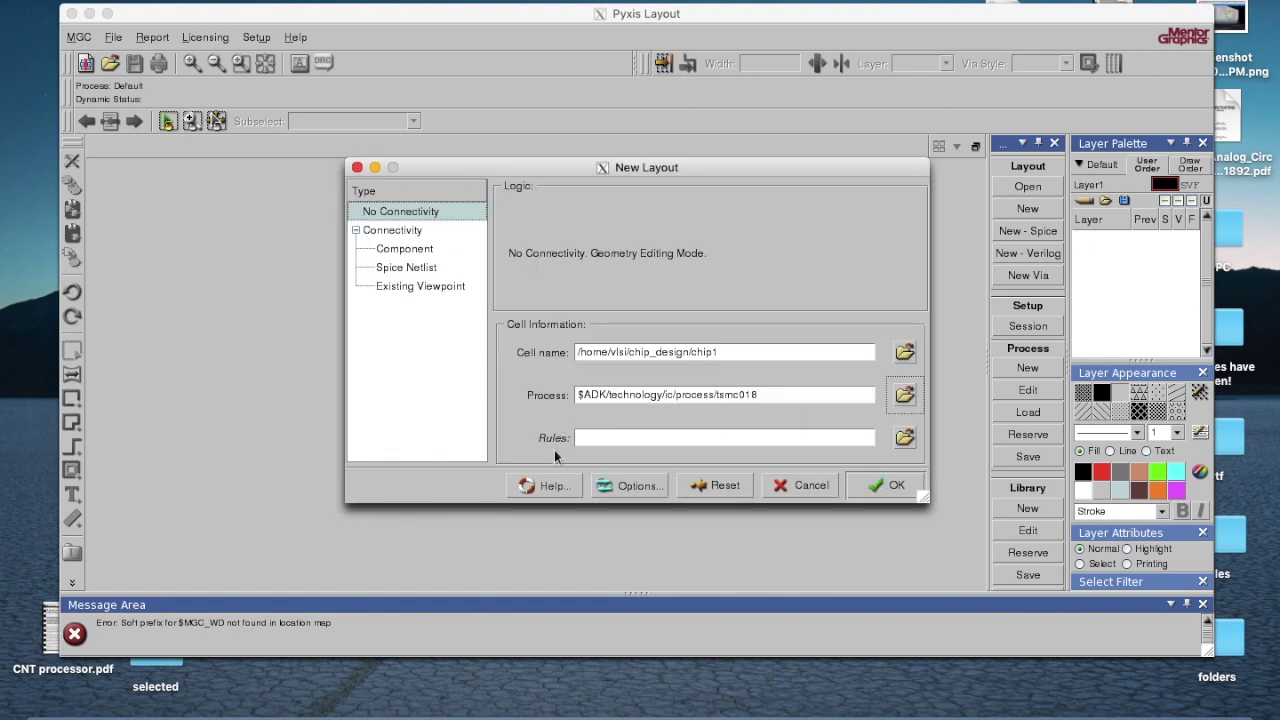
# Set the rules file to tsmc018.rules from the $ADK/technology/ic/process folder.
pyautogui.click(904, 437)
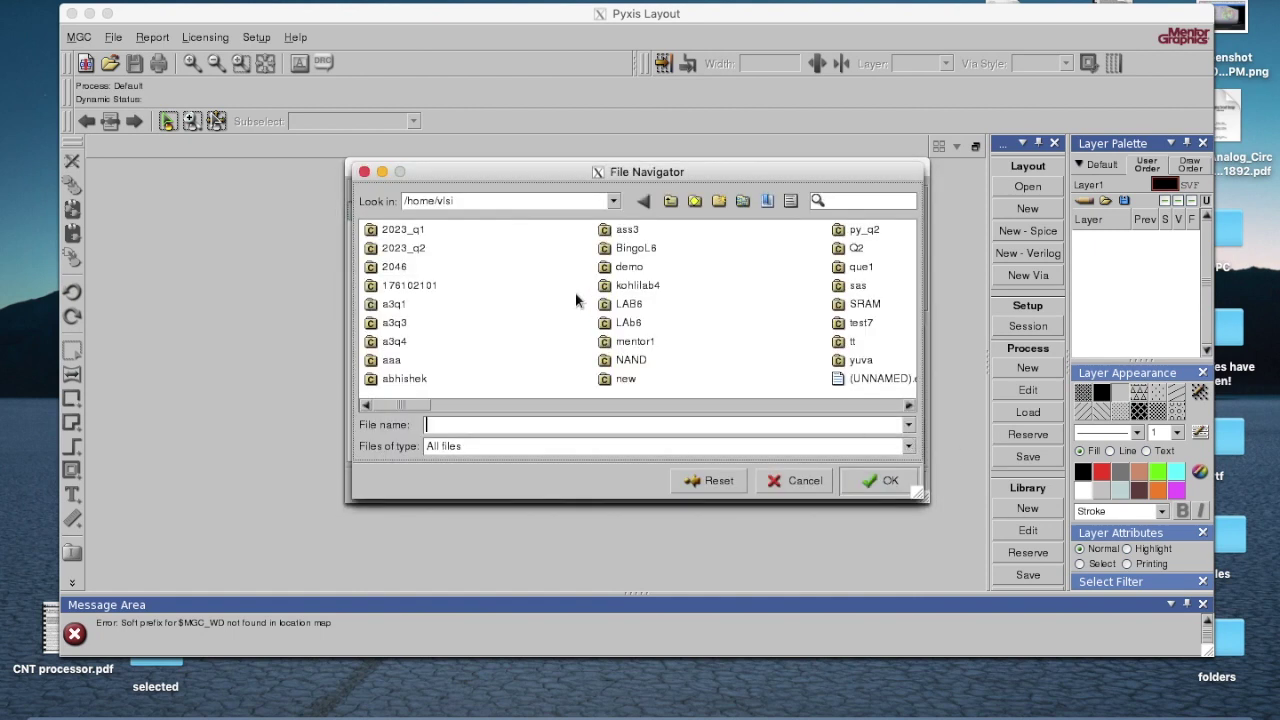
pyautogui.click(613, 201)
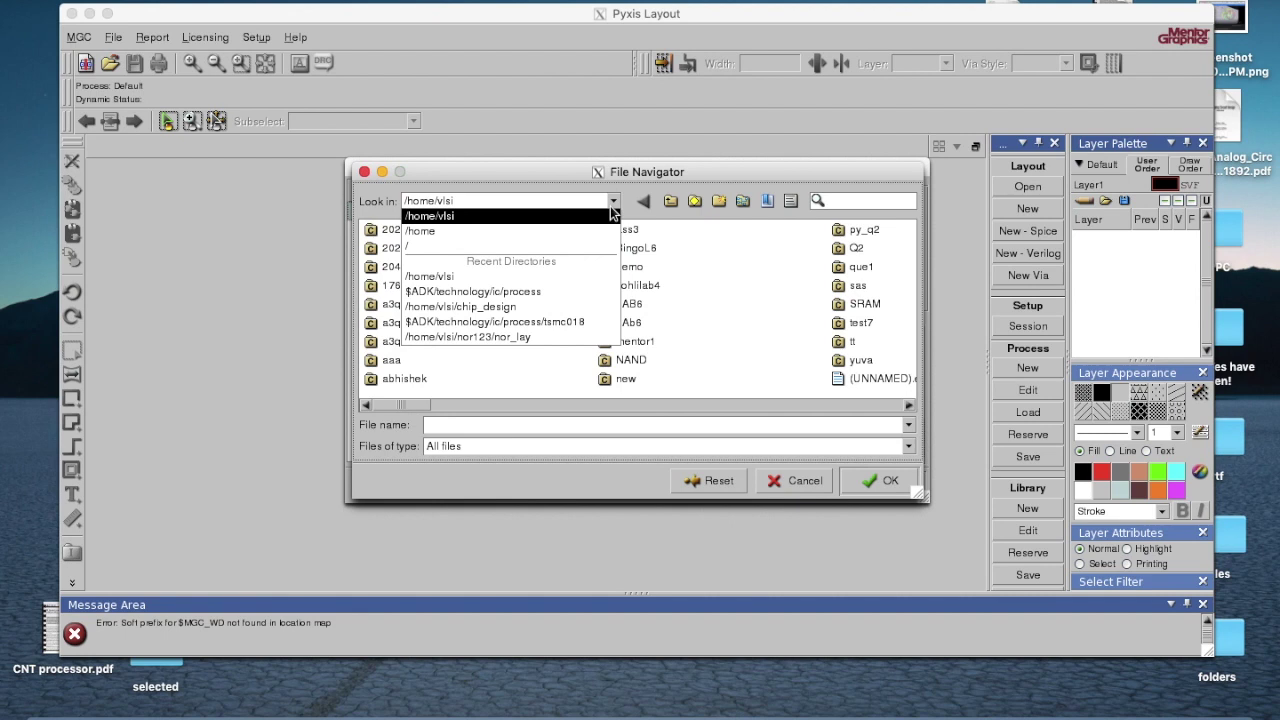
pyautogui.click(562, 291)
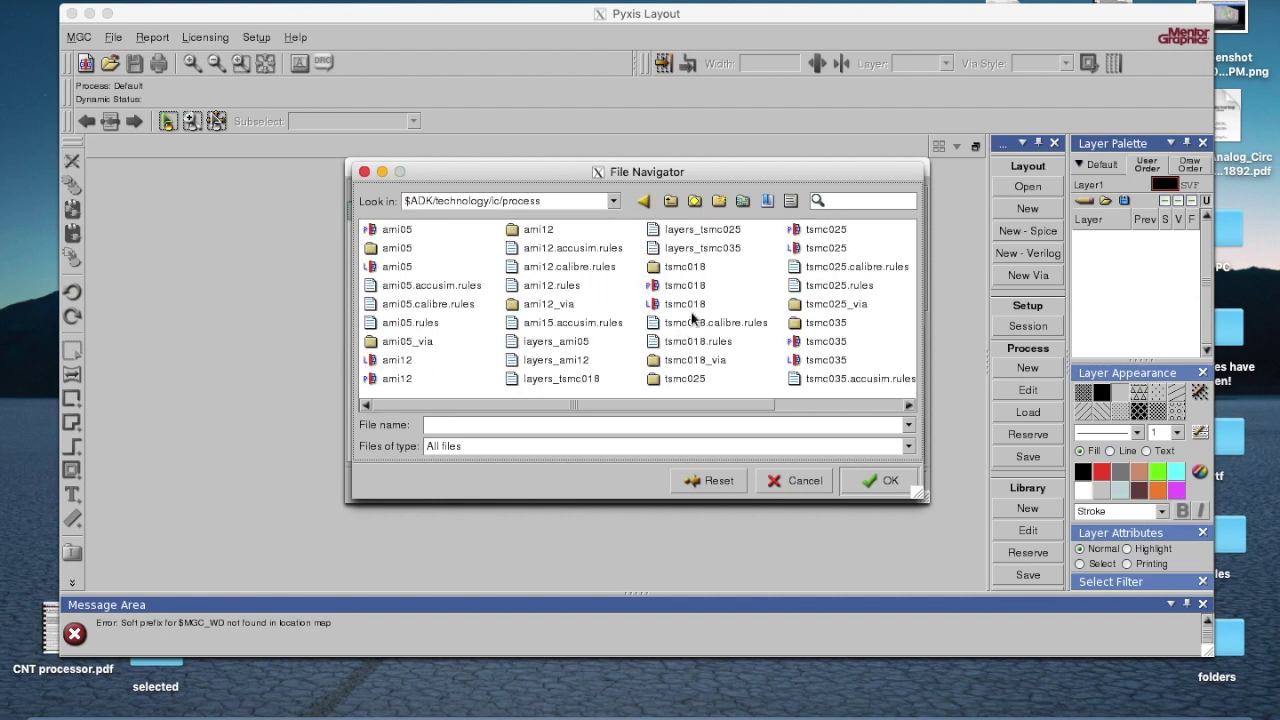
pyautogui.click(698, 343)
pyautogui.click(886, 478)
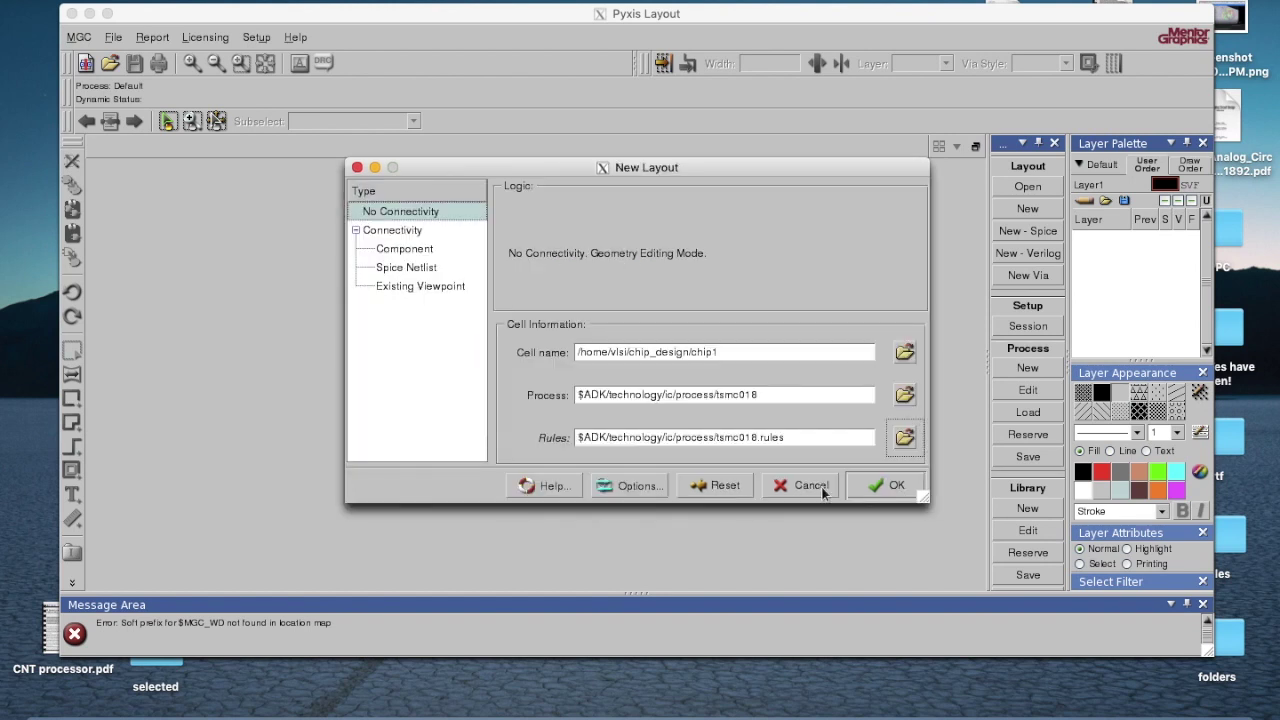
pyautogui.click(632, 486)
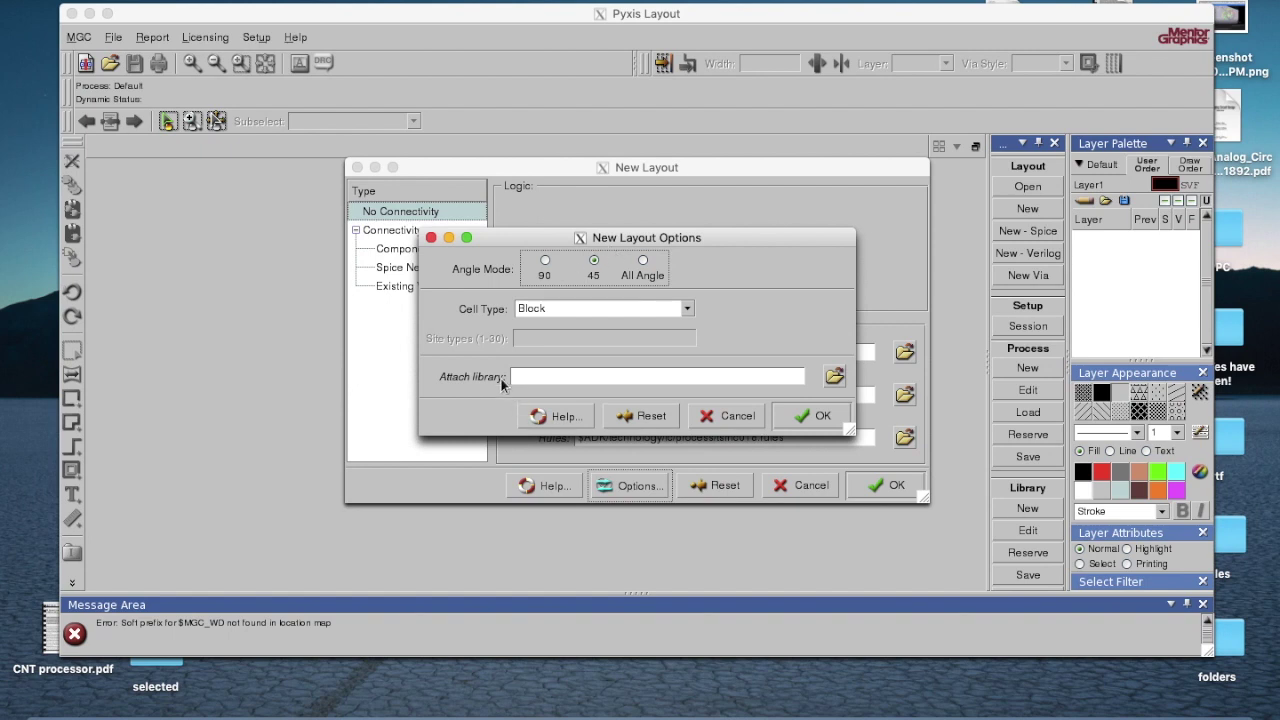
# Attach the tsmc018 library from $ADK/technology/ic/process and create the empty chip1 layout.
pyautogui.click(834, 376)
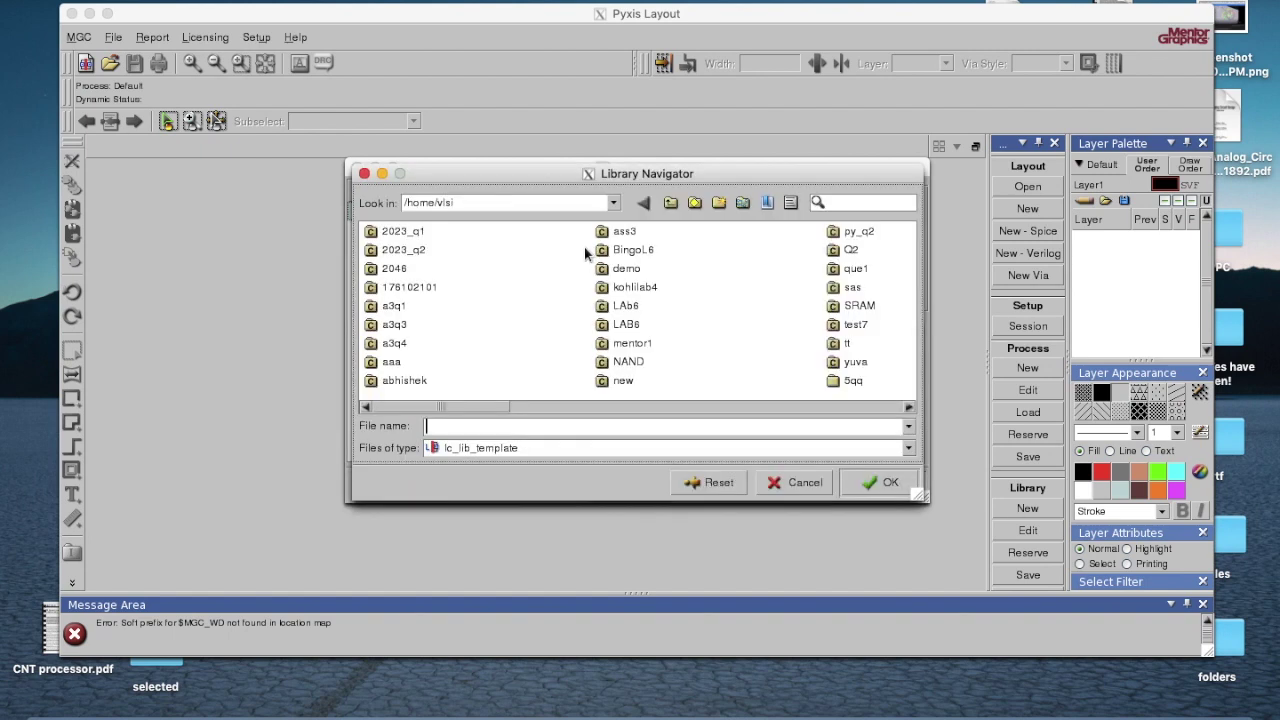
pyautogui.click(613, 205)
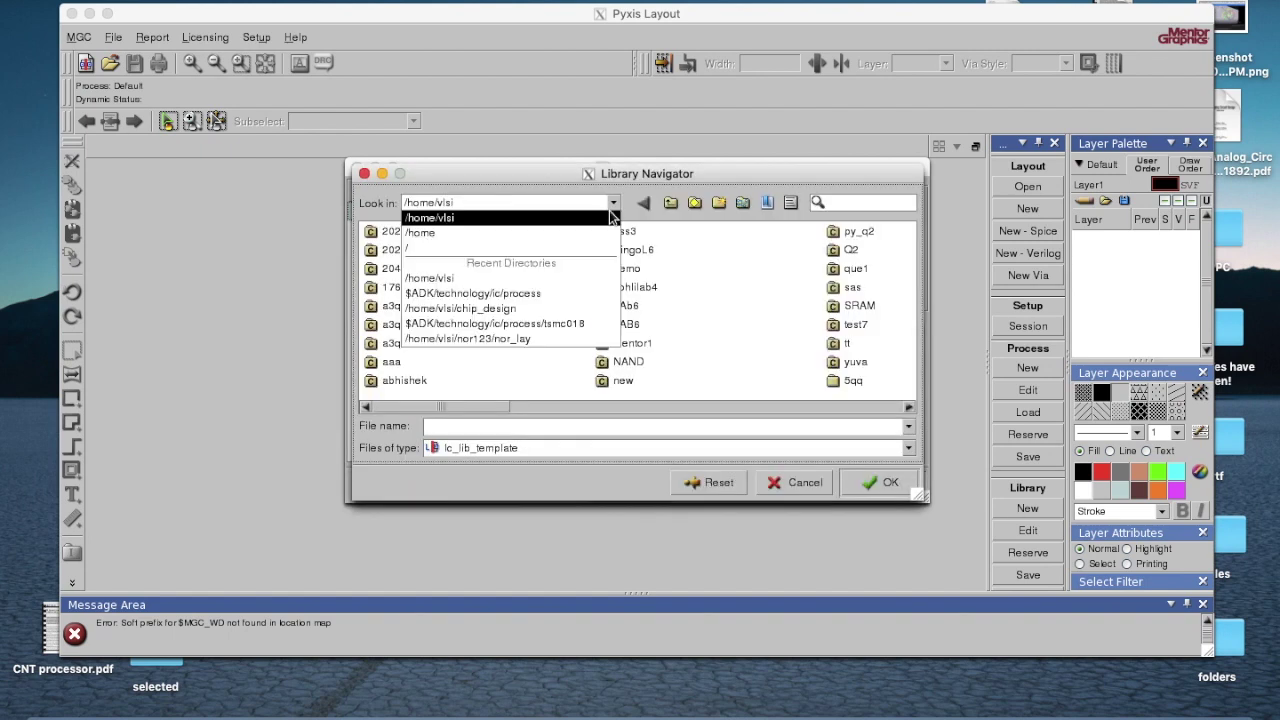
pyautogui.click(564, 293)
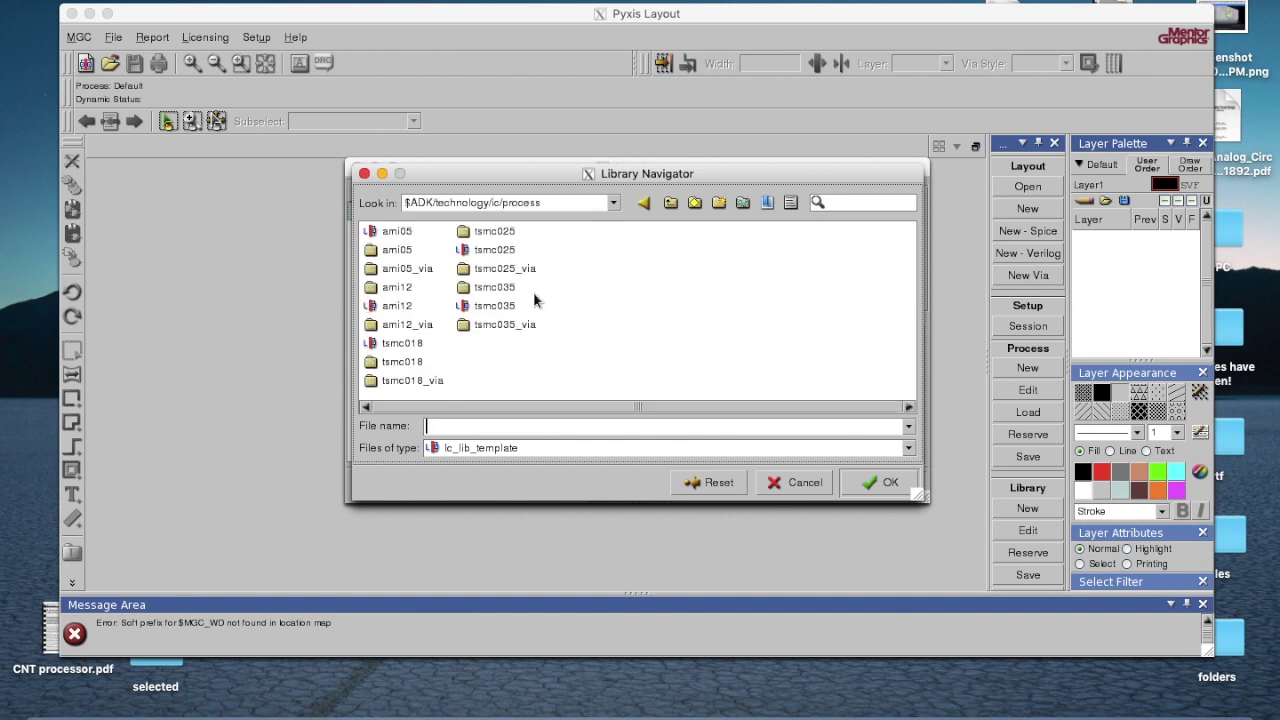
pyautogui.click(412, 343)
pyautogui.click(860, 484)
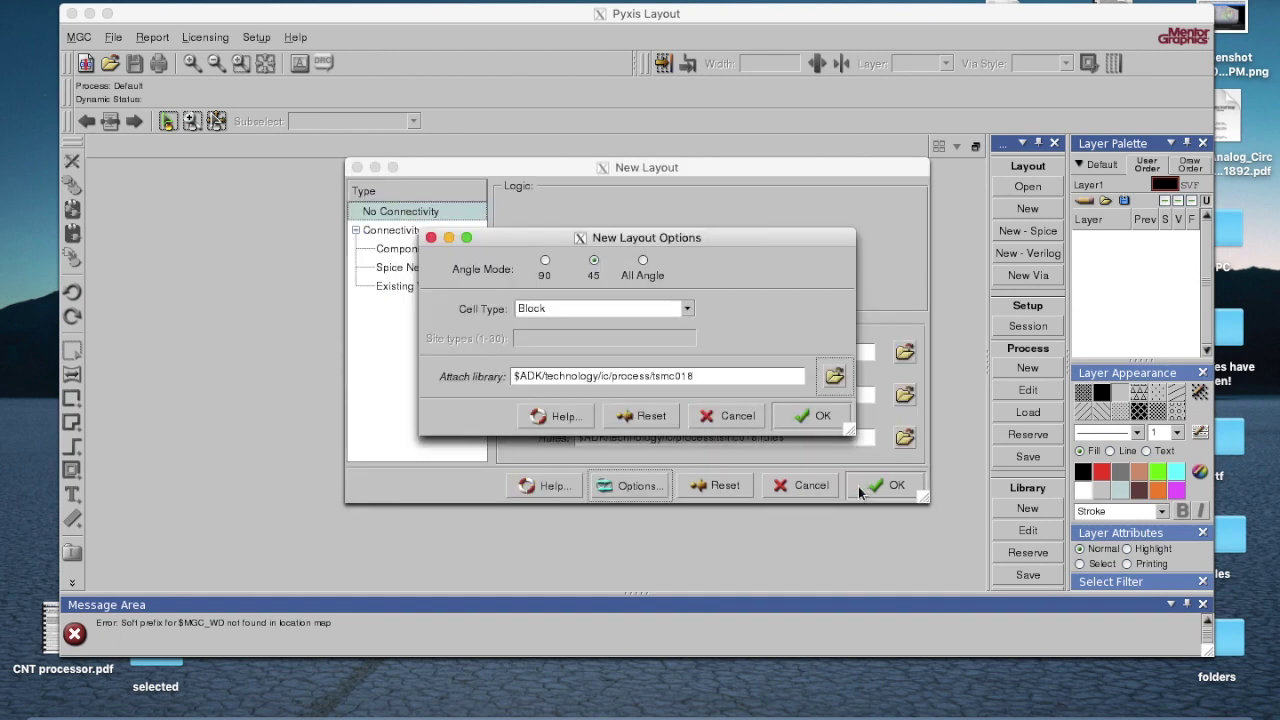
pyautogui.click(815, 416)
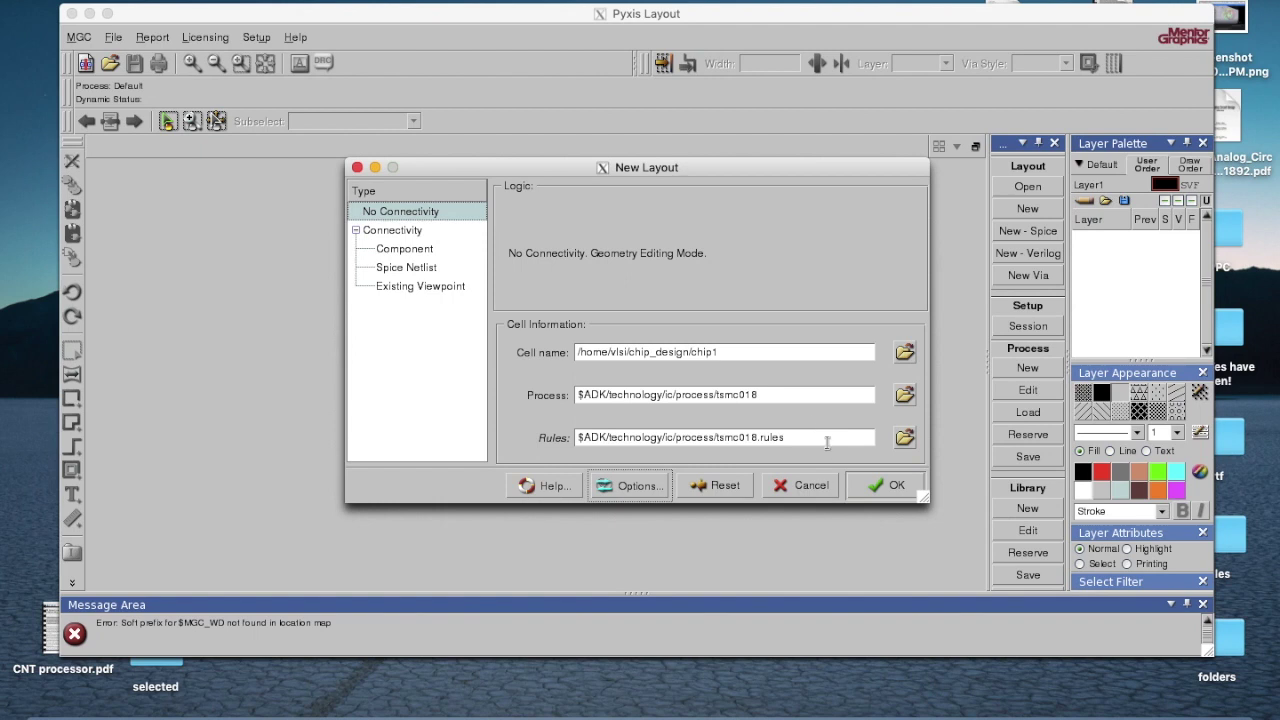
pyautogui.click(866, 485)
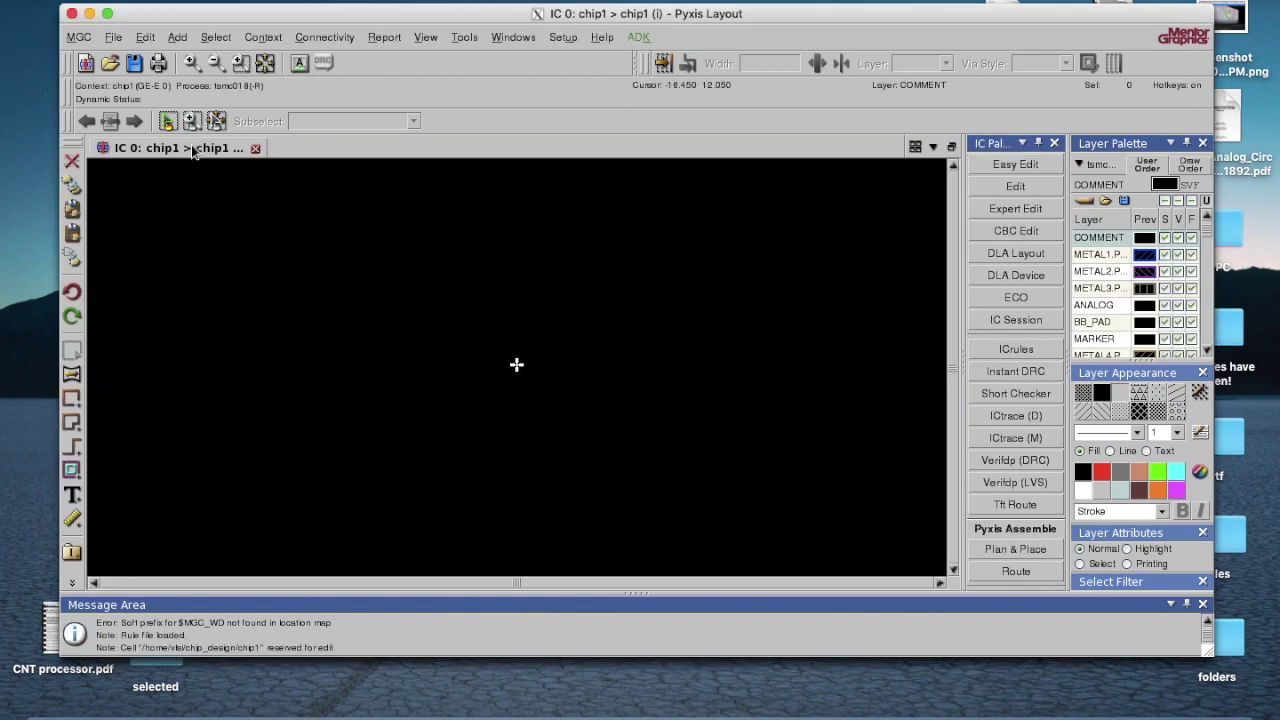
# Open the lab4_lay layout in Edit mode and fit it fully in view.
pyautogui.click(110, 64)
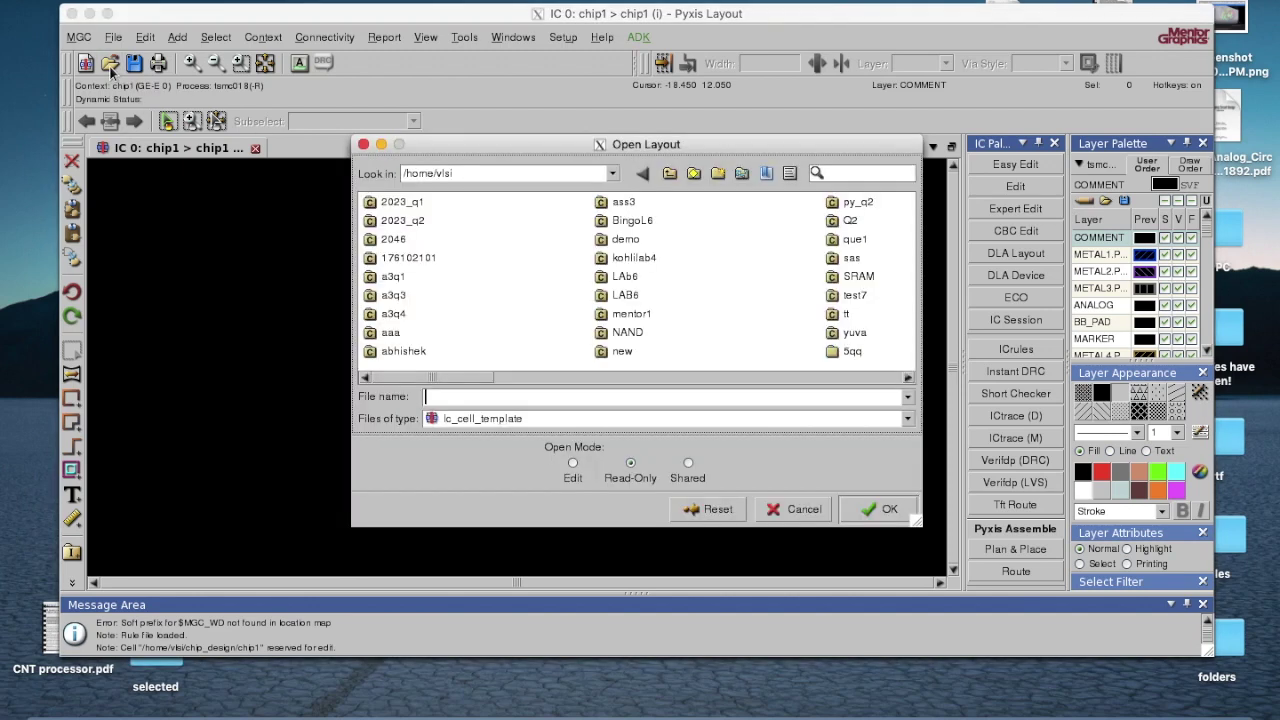
pyautogui.moveTo(468, 379); pyautogui.dragTo(676, 399)
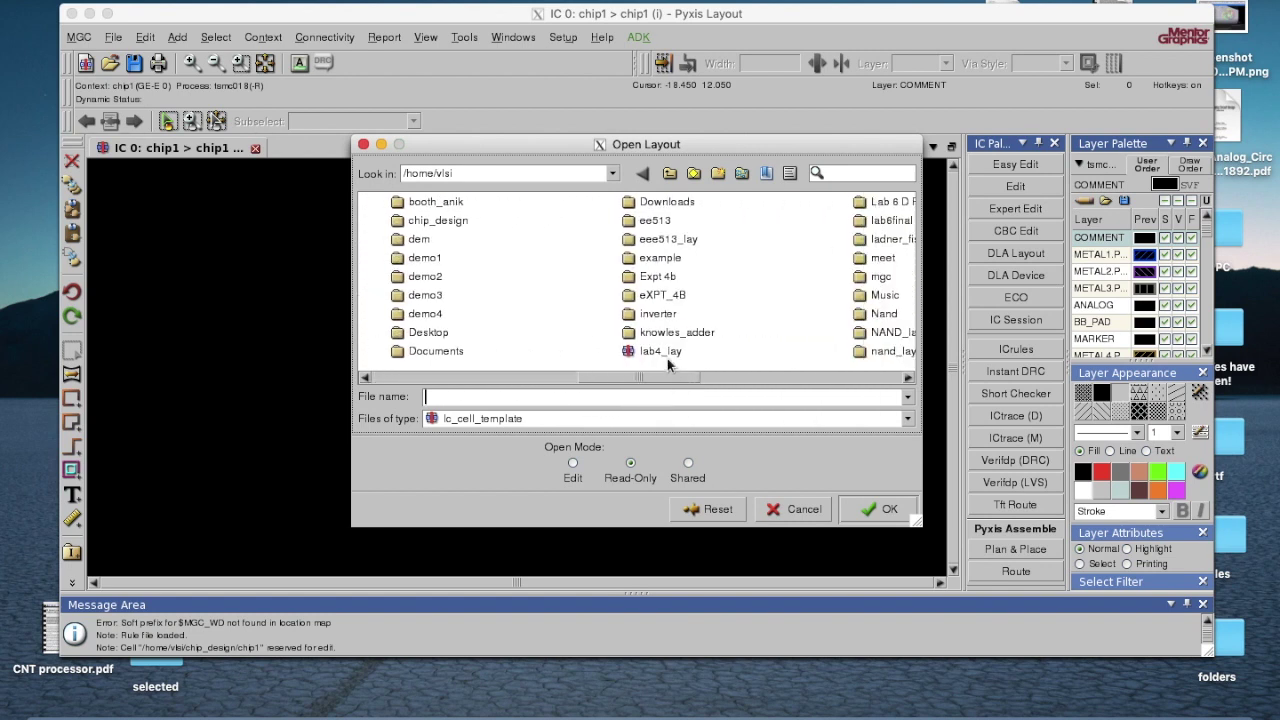
pyautogui.click(665, 356)
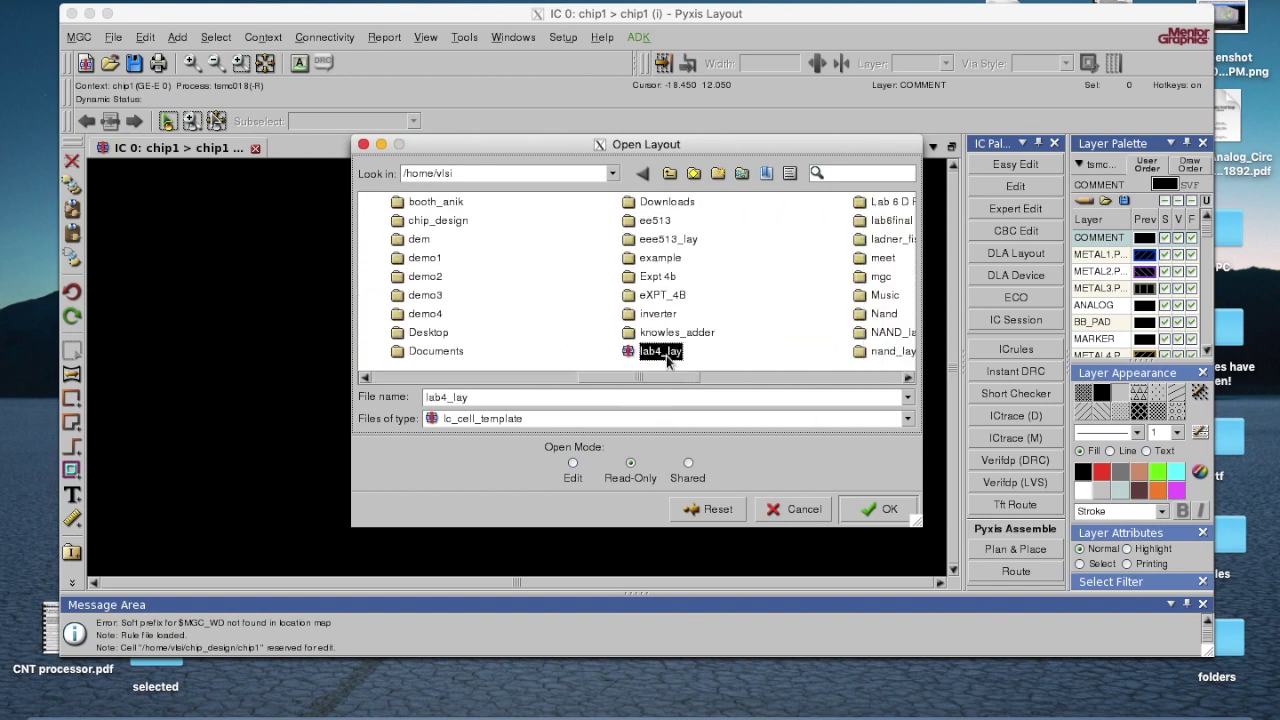
pyautogui.click(573, 464)
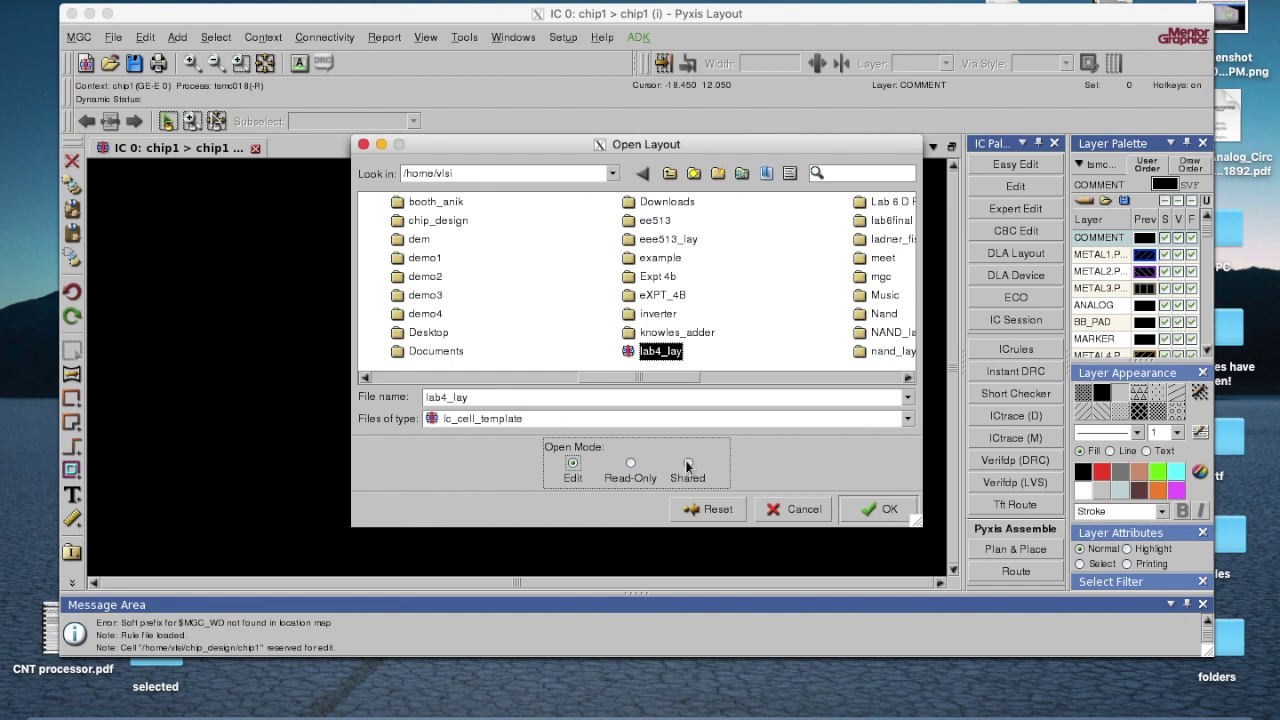
pyautogui.click(889, 511)
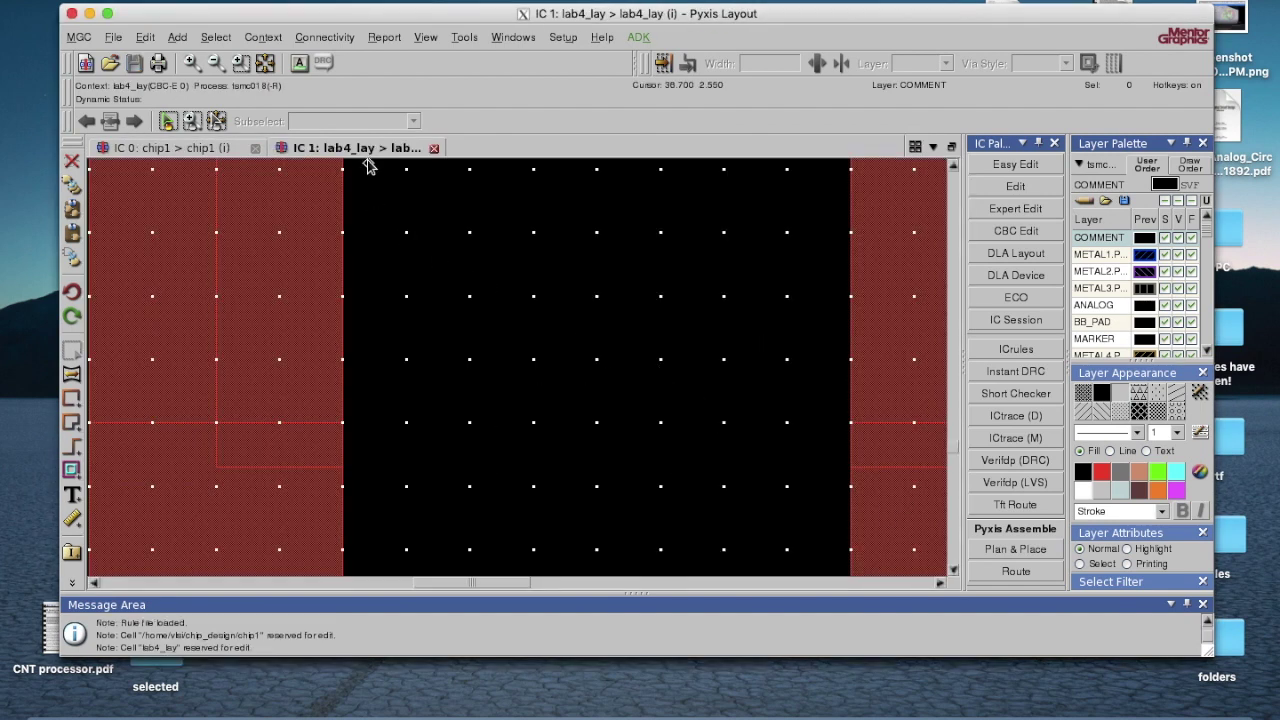
pyautogui.click(265, 63)
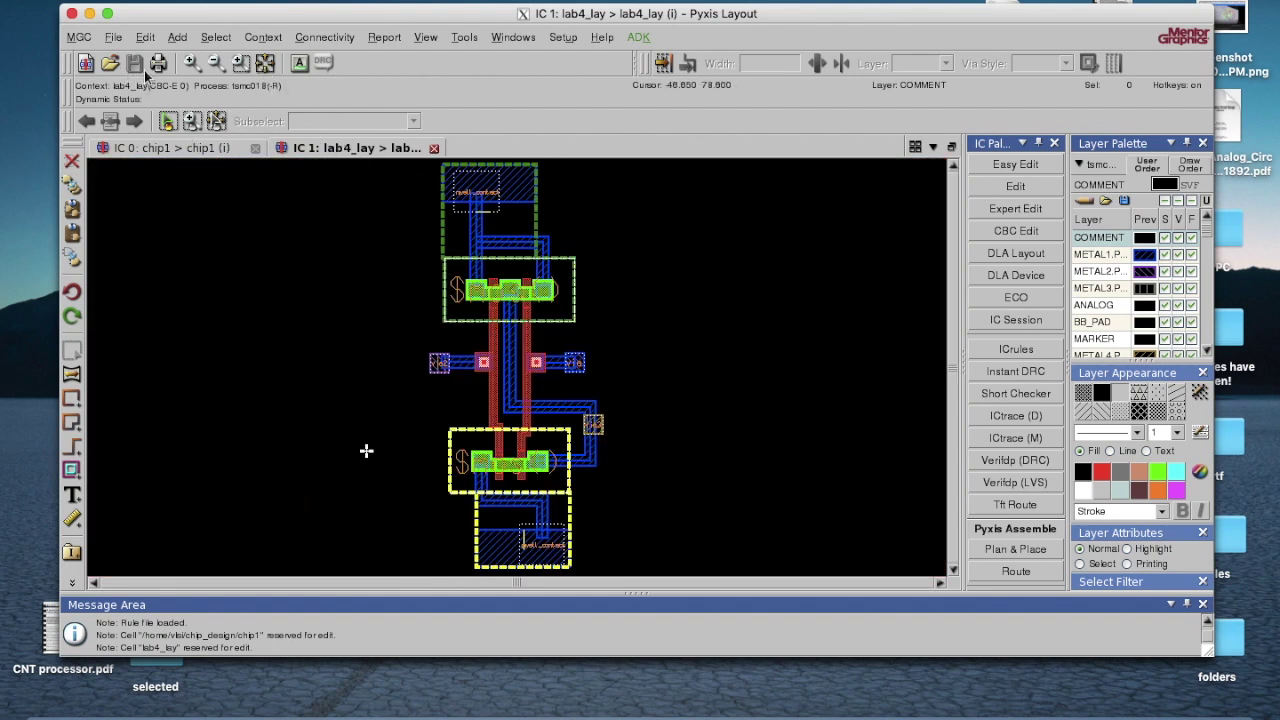
pyautogui.click(111, 66)
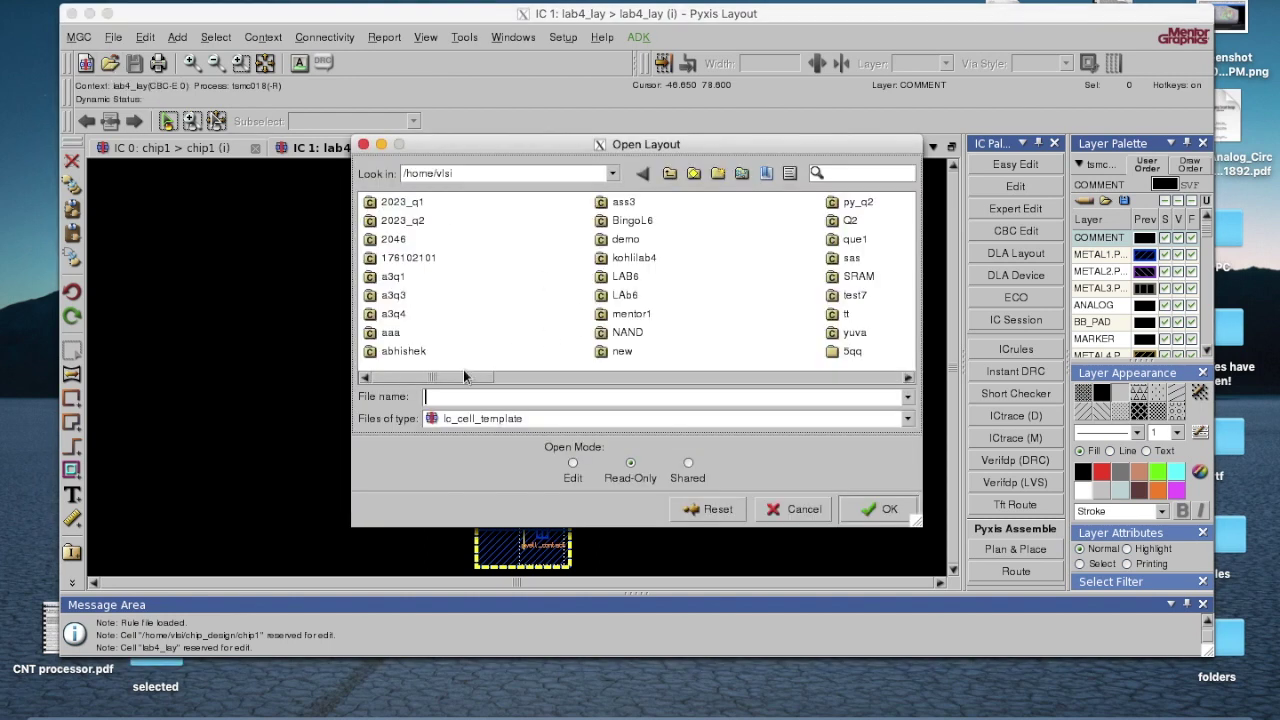
# Open the newexp cell in Edit mode, fit it in view, and return to lab4_lay.
pyautogui.moveTo(467, 377); pyautogui.dragTo(755, 381)
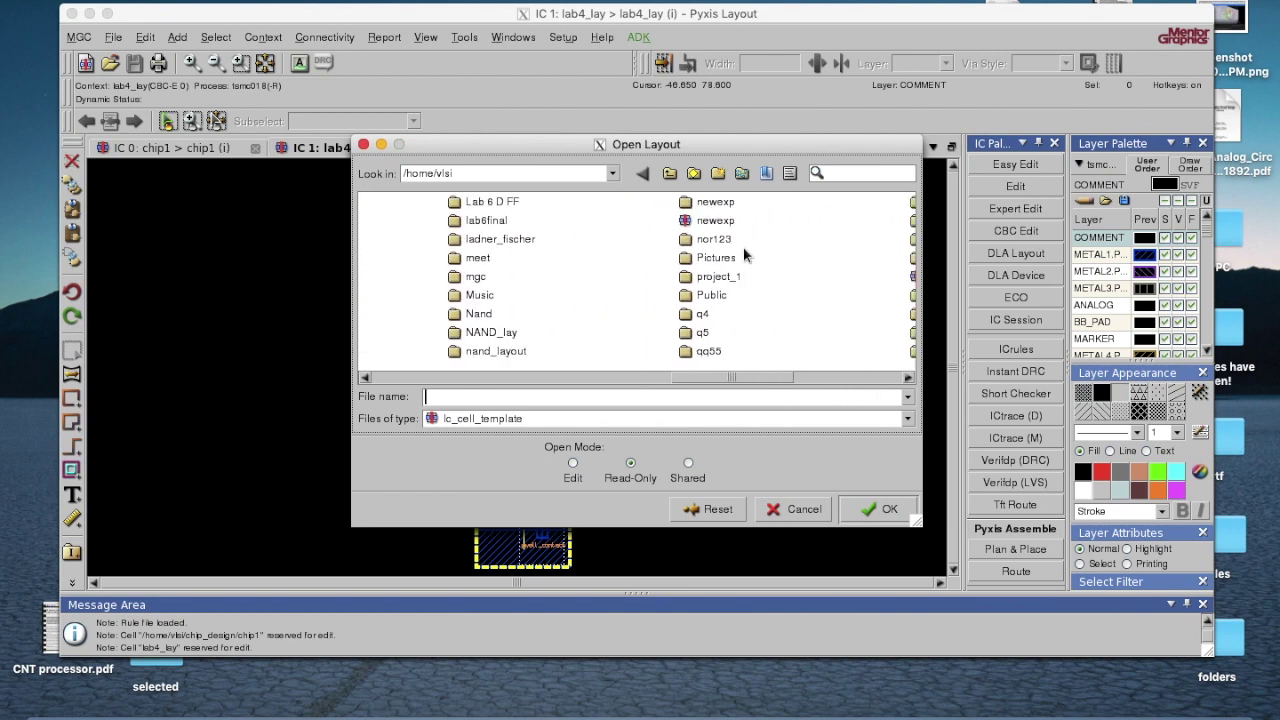
pyautogui.click(716, 221)
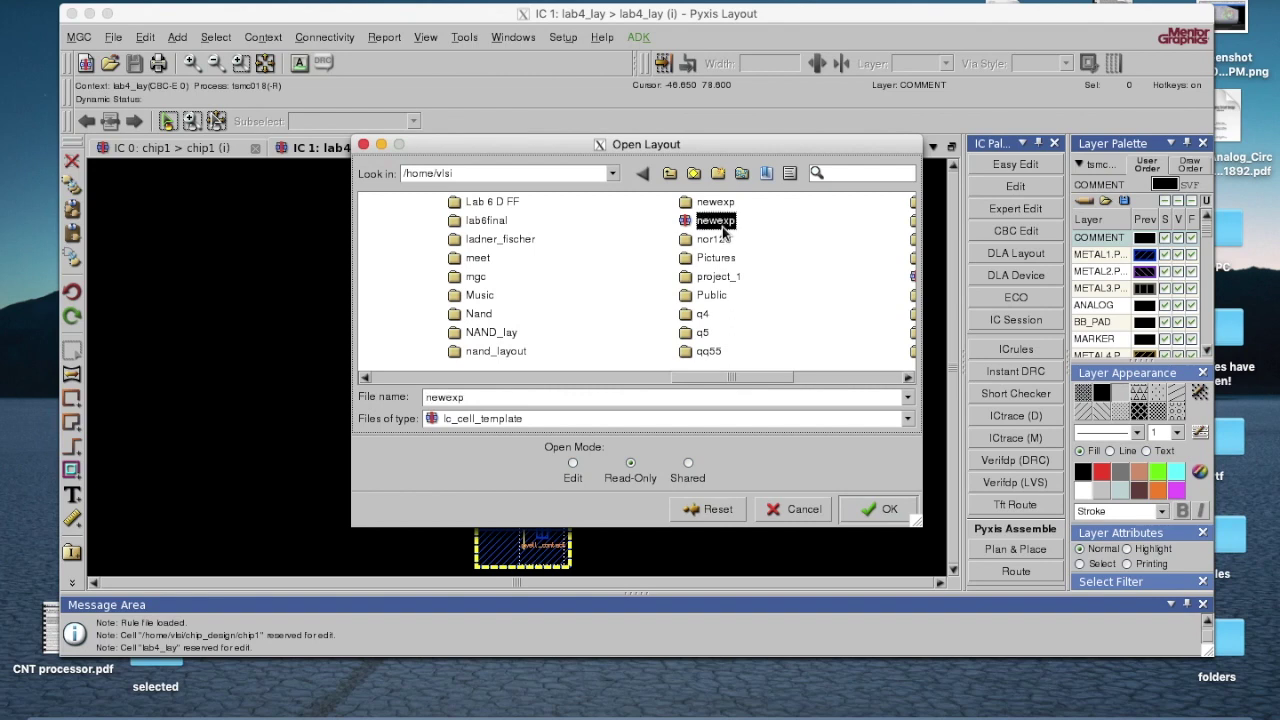
pyautogui.click(573, 463)
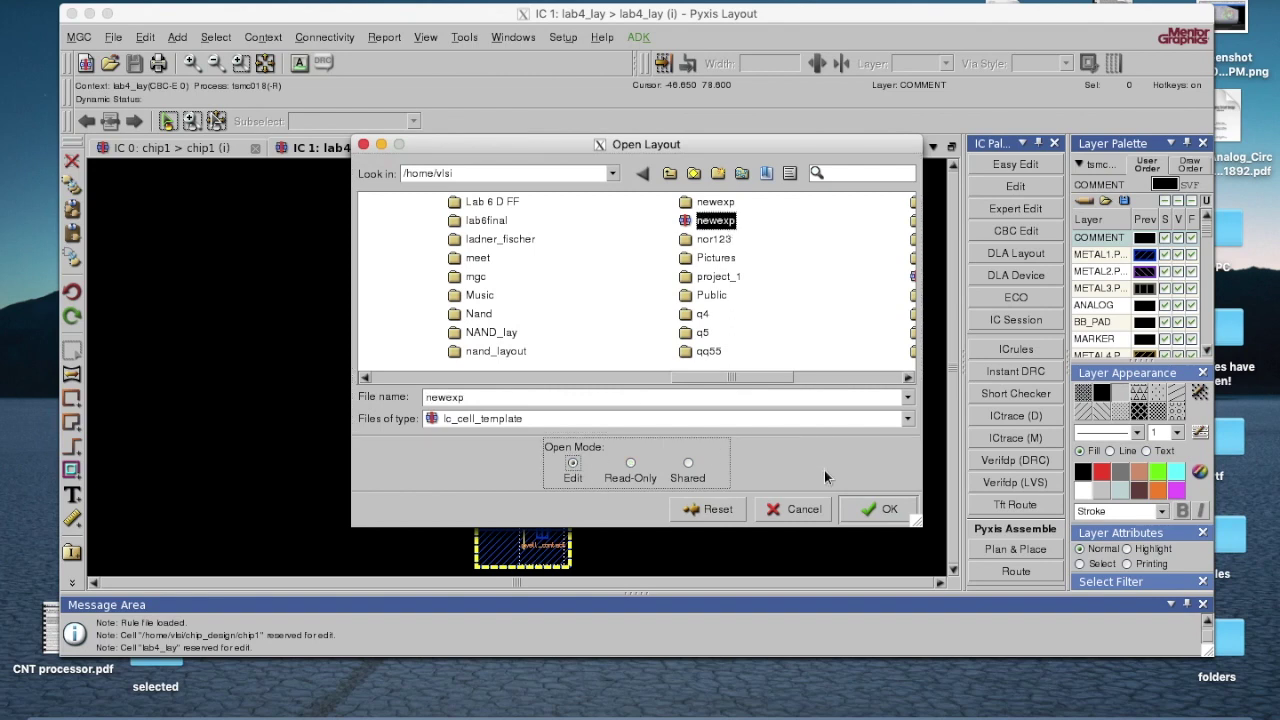
pyautogui.click(873, 510)
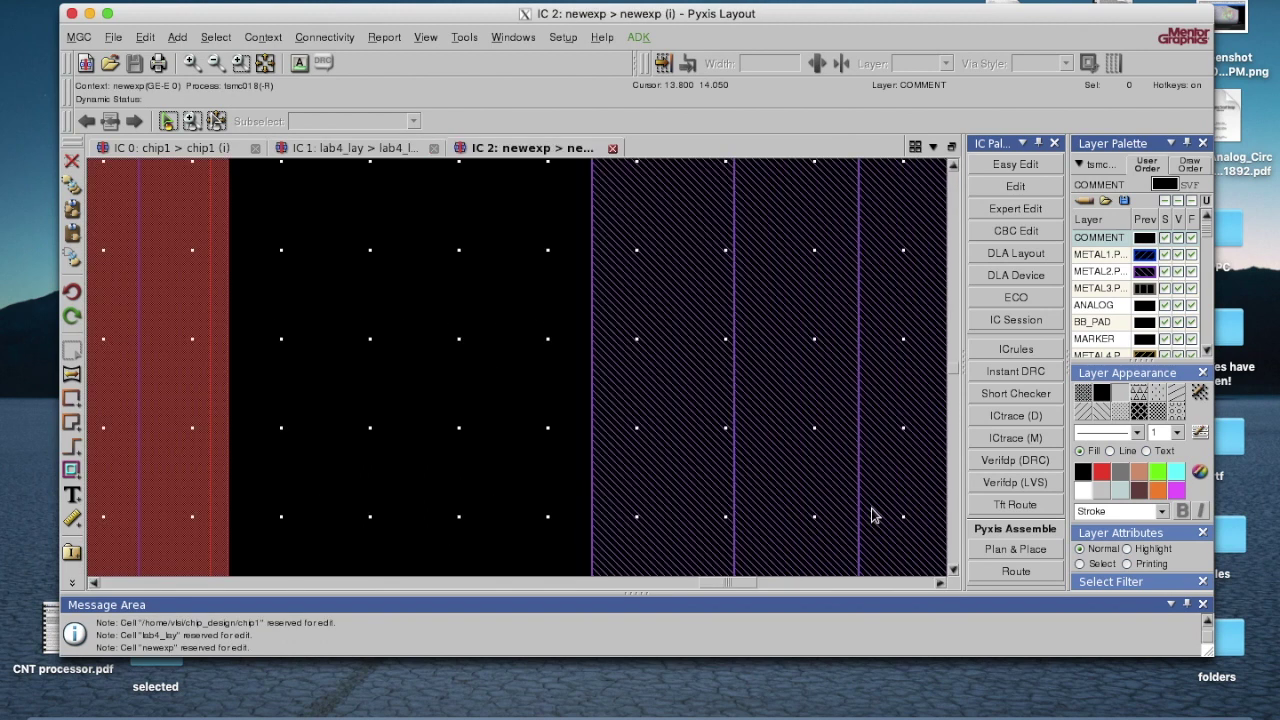
pyautogui.click(265, 62)
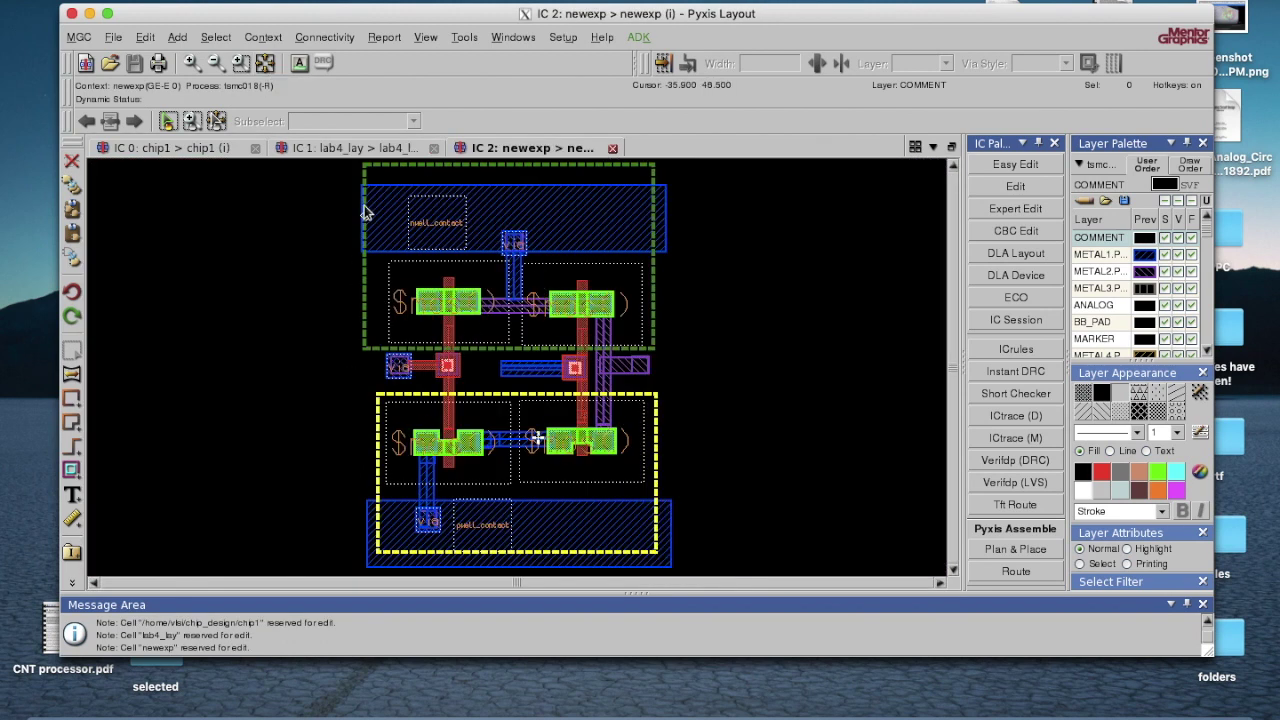
pyautogui.click(348, 148)
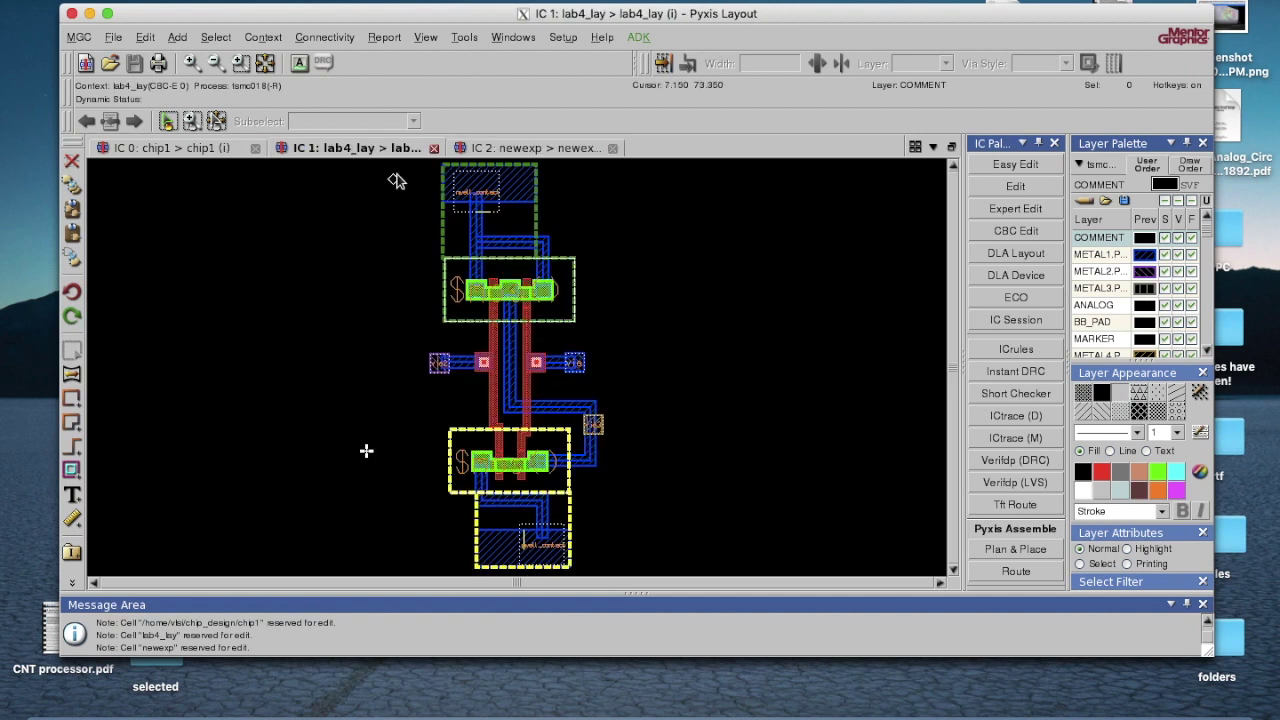
# Box-select all 41 lab4_lay objects, copy them to the clipboard, and go to chip1.
pyautogui.moveTo(397, 165); pyautogui.dragTo(681, 570)
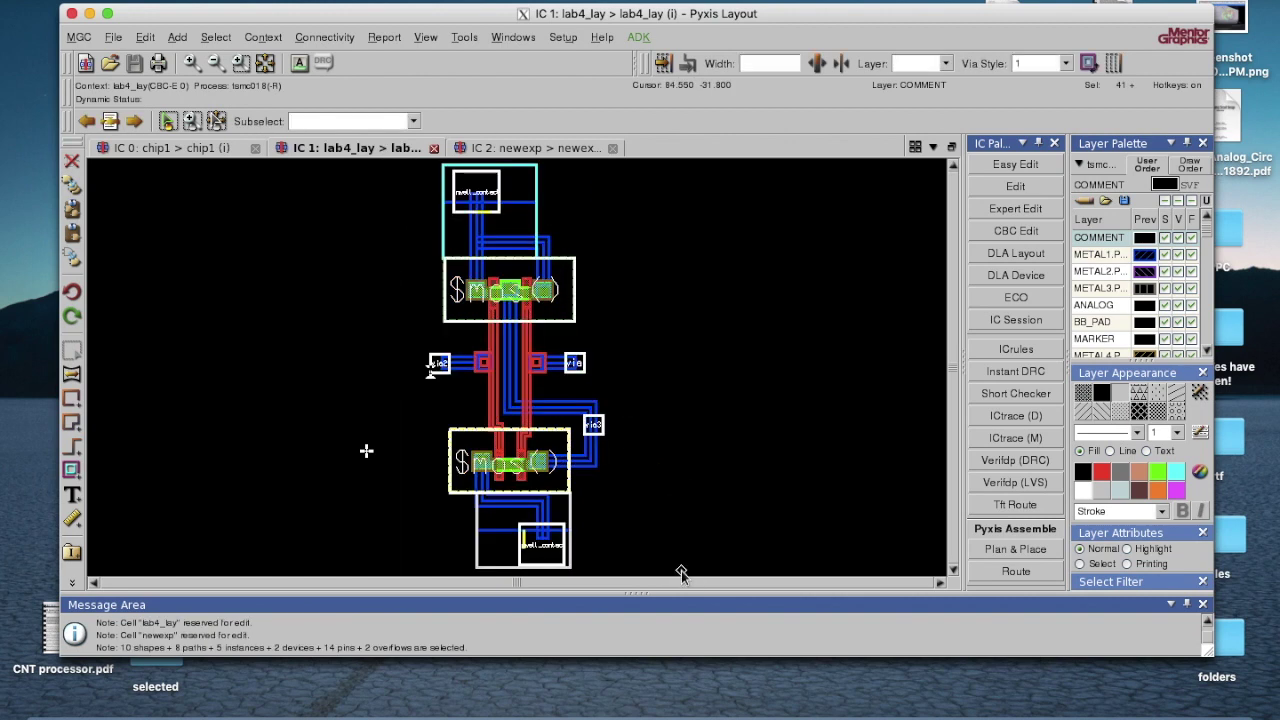
pyautogui.rightClick(517, 384)
pyautogui.moveTo(540, 441)
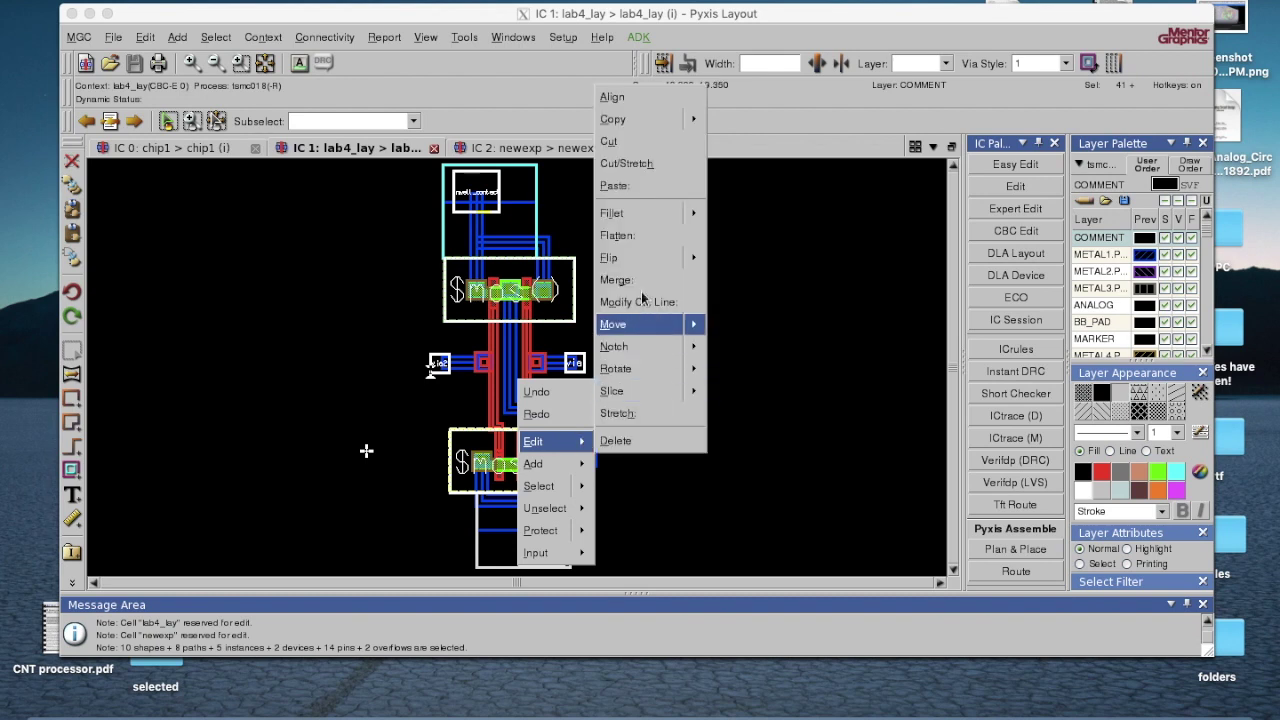
pyautogui.moveTo(659, 124)
pyautogui.moveTo(725, 122)
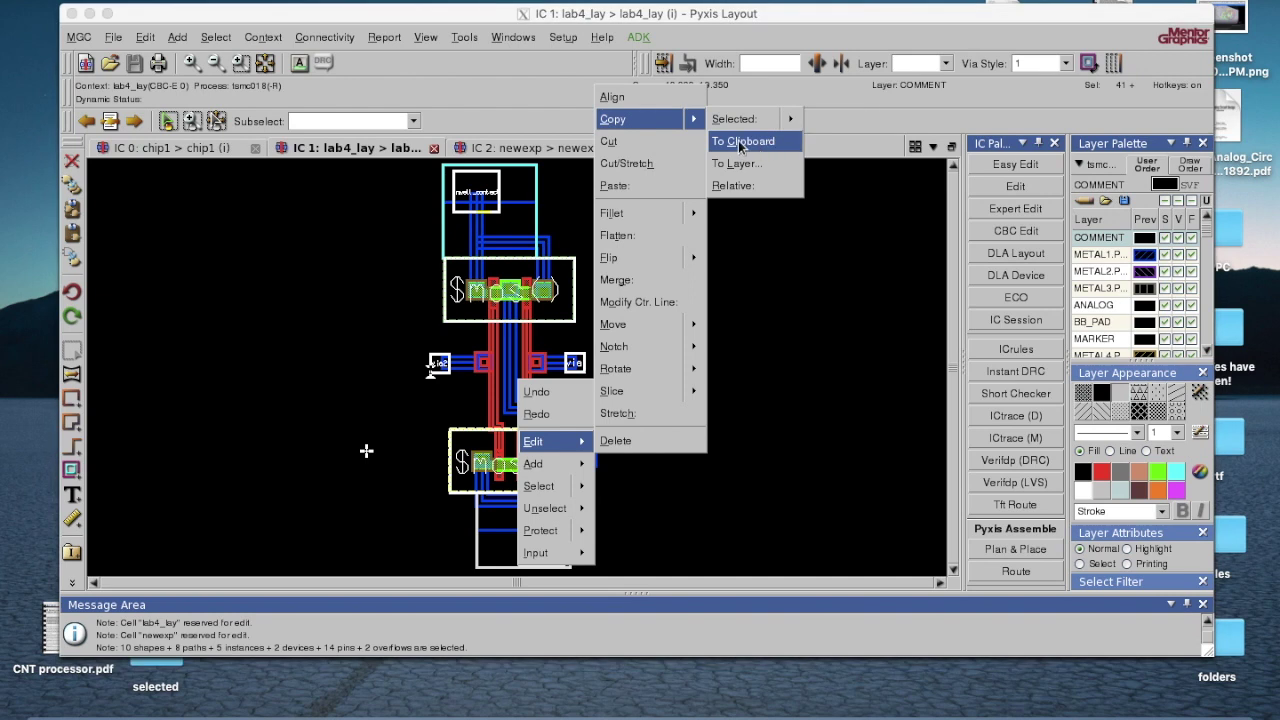
pyautogui.click(738, 140)
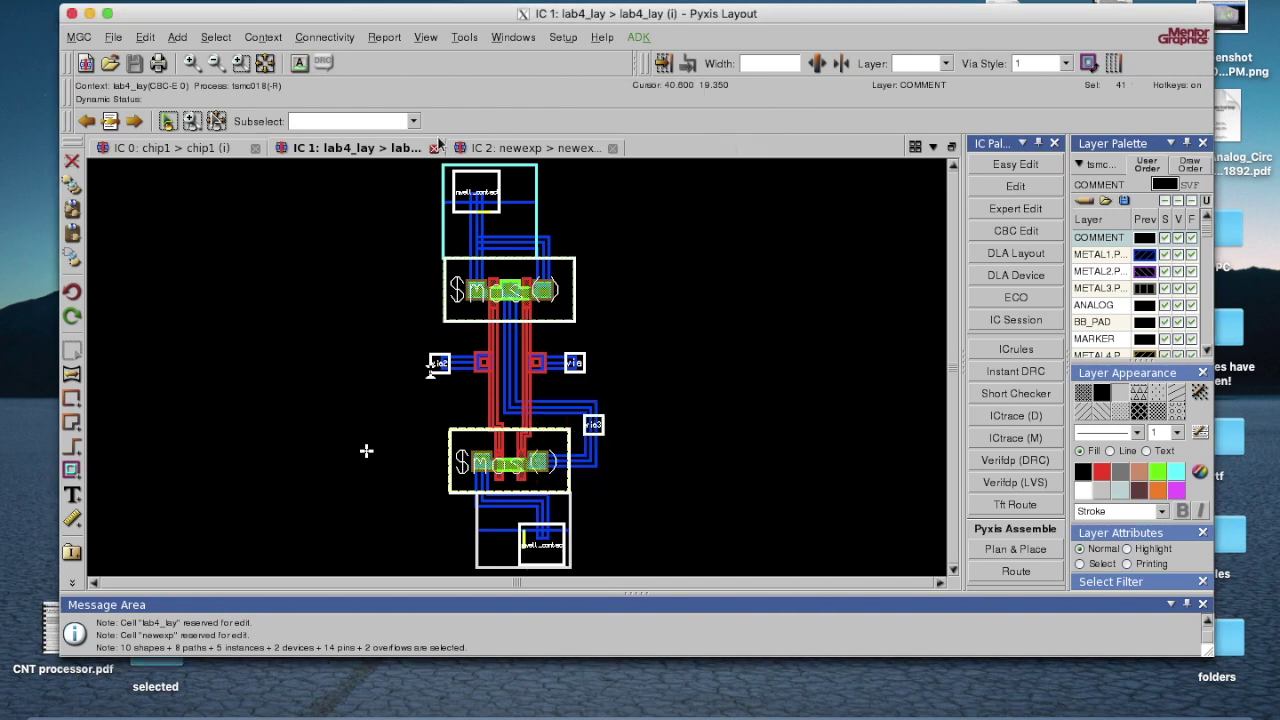
pyautogui.click(208, 148)
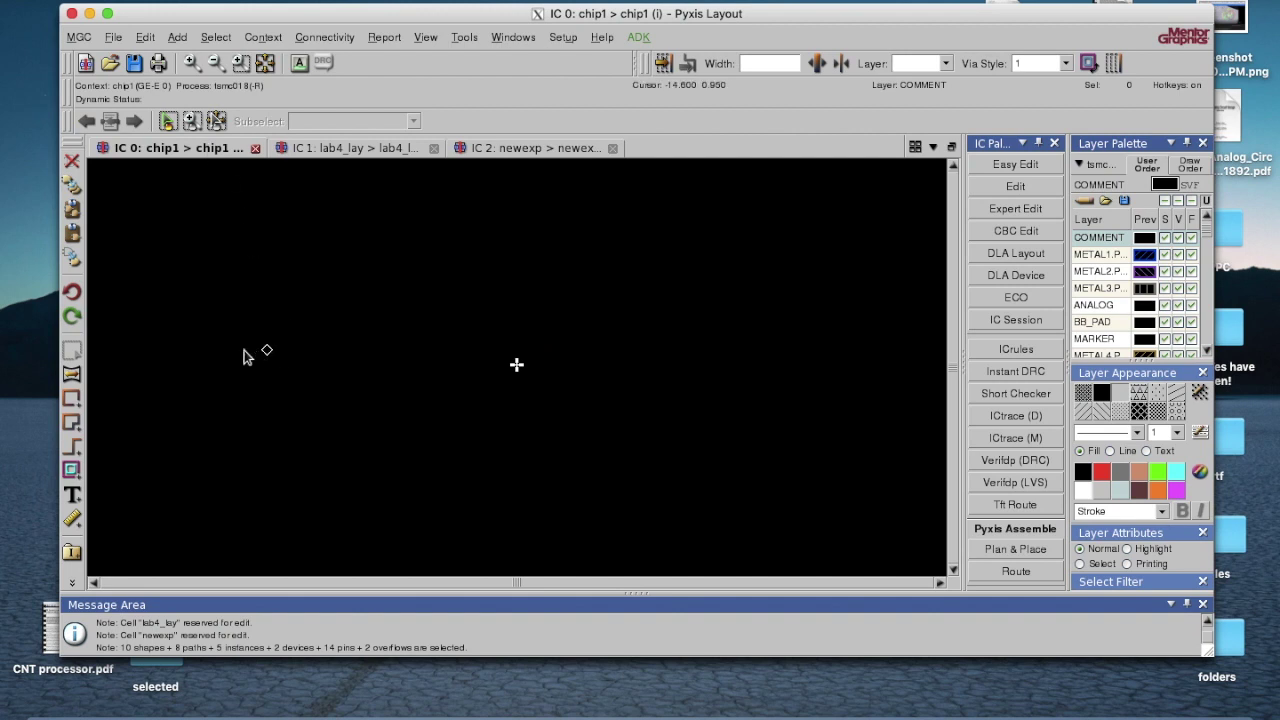
# Paste the copied lab4_lay transistor layout into chip1 on the left of the canvas.
pyautogui.rightClick(196, 350)
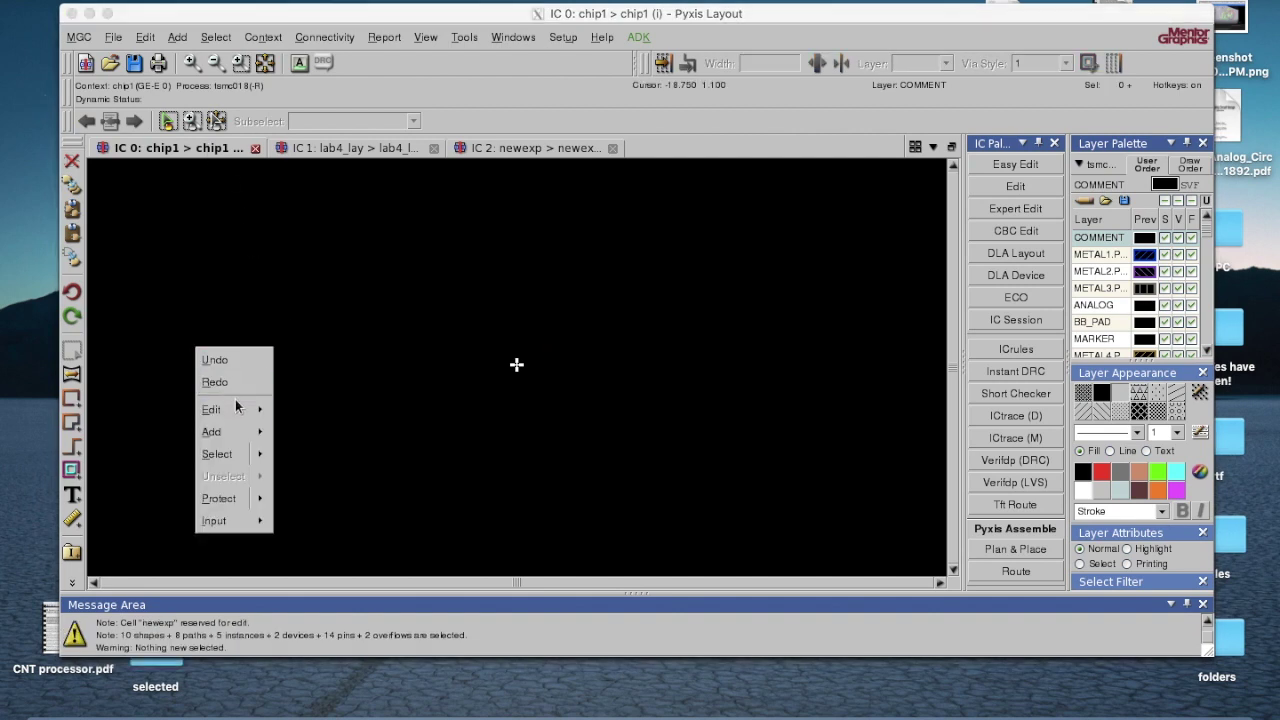
pyautogui.moveTo(235, 409)
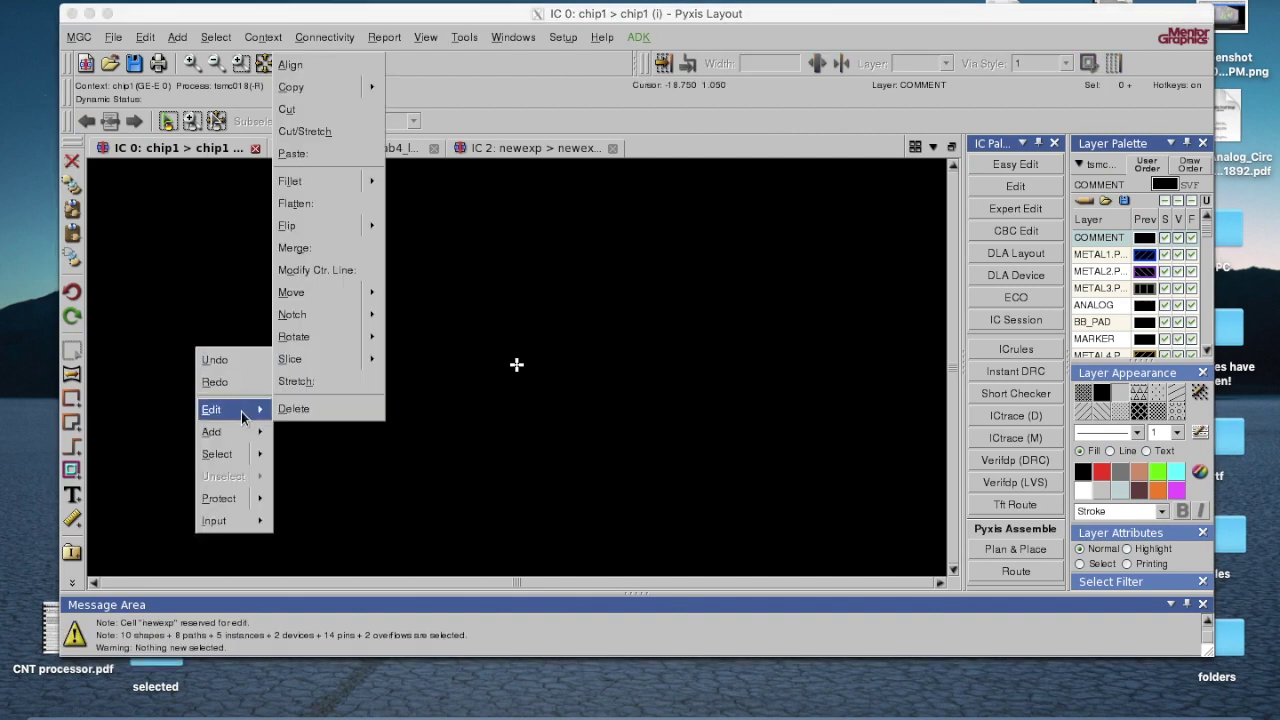
pyautogui.click(325, 157)
pyautogui.moveTo(247, 461); pyautogui.dragTo(140, 464, button='middle')
pyautogui.click(140, 464)
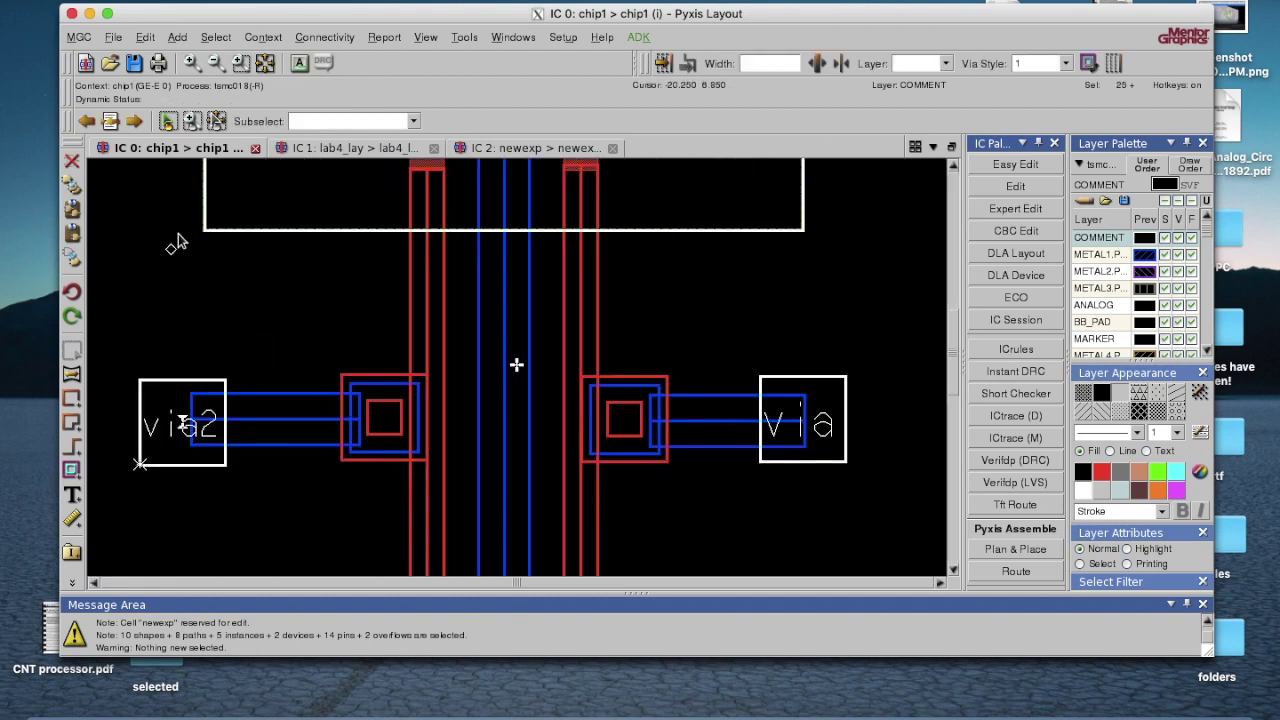
# Fit and zoom out the chip1 view around the pasted cell, comparing it with lab4_lay.
pyautogui.click(265, 64)
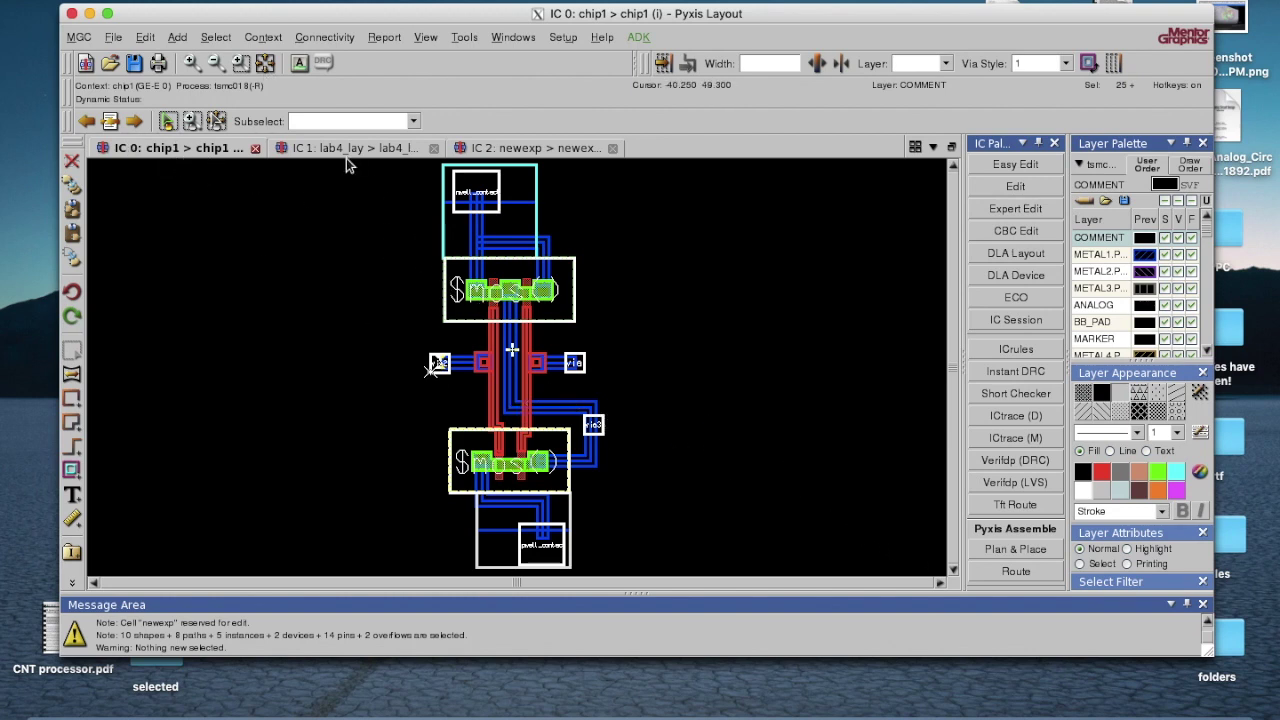
pyautogui.click(216, 64)
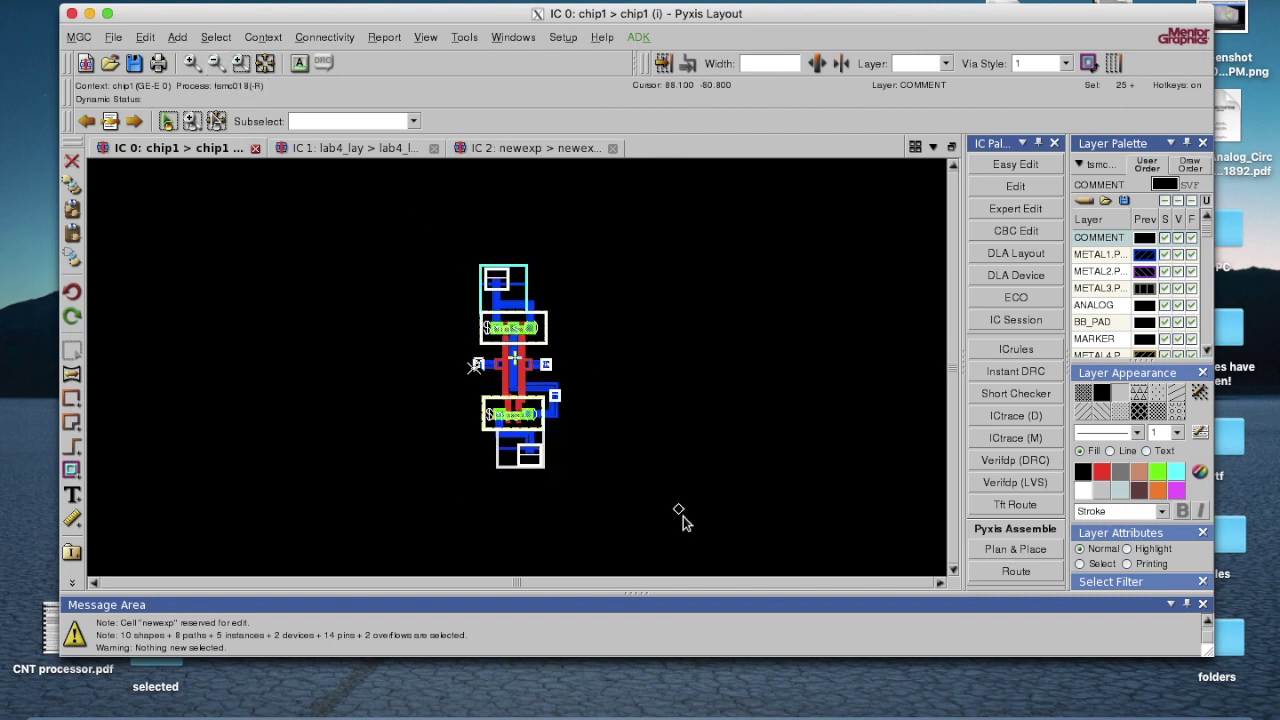
pyautogui.hscroll(10, 940, 581)
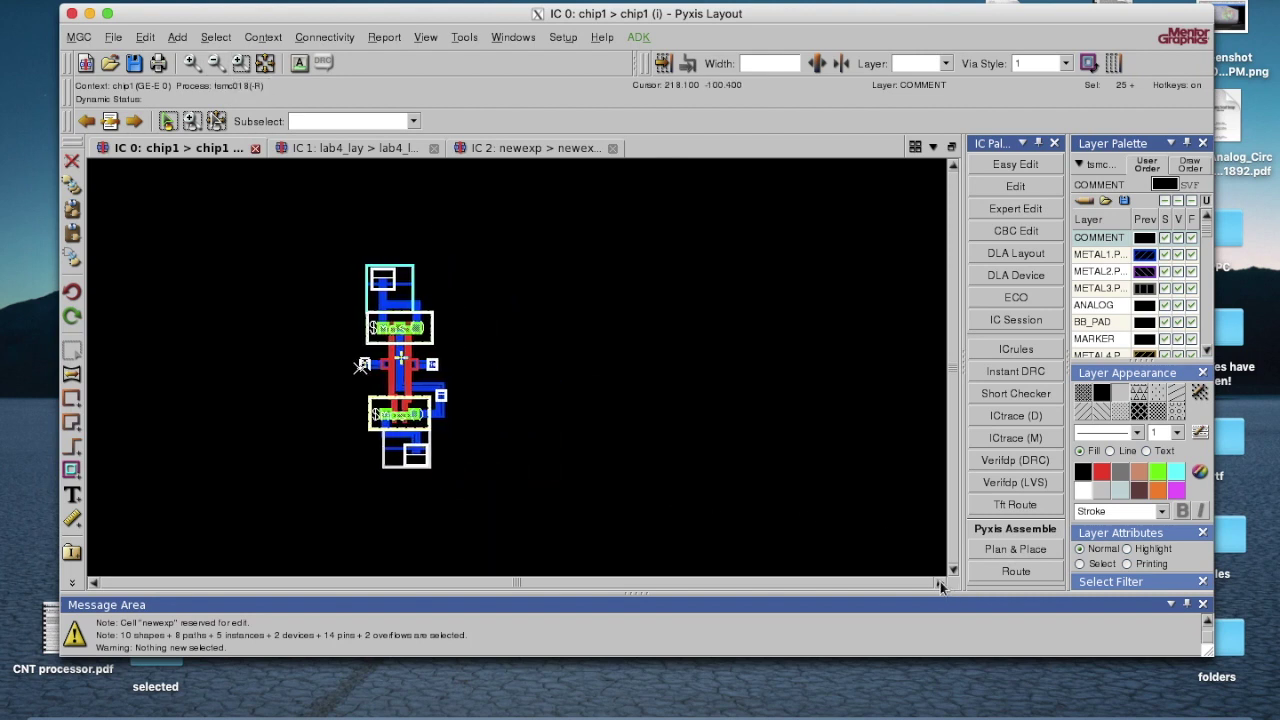
pyautogui.click(335, 149)
pyautogui.click(226, 148)
pyautogui.click(328, 148)
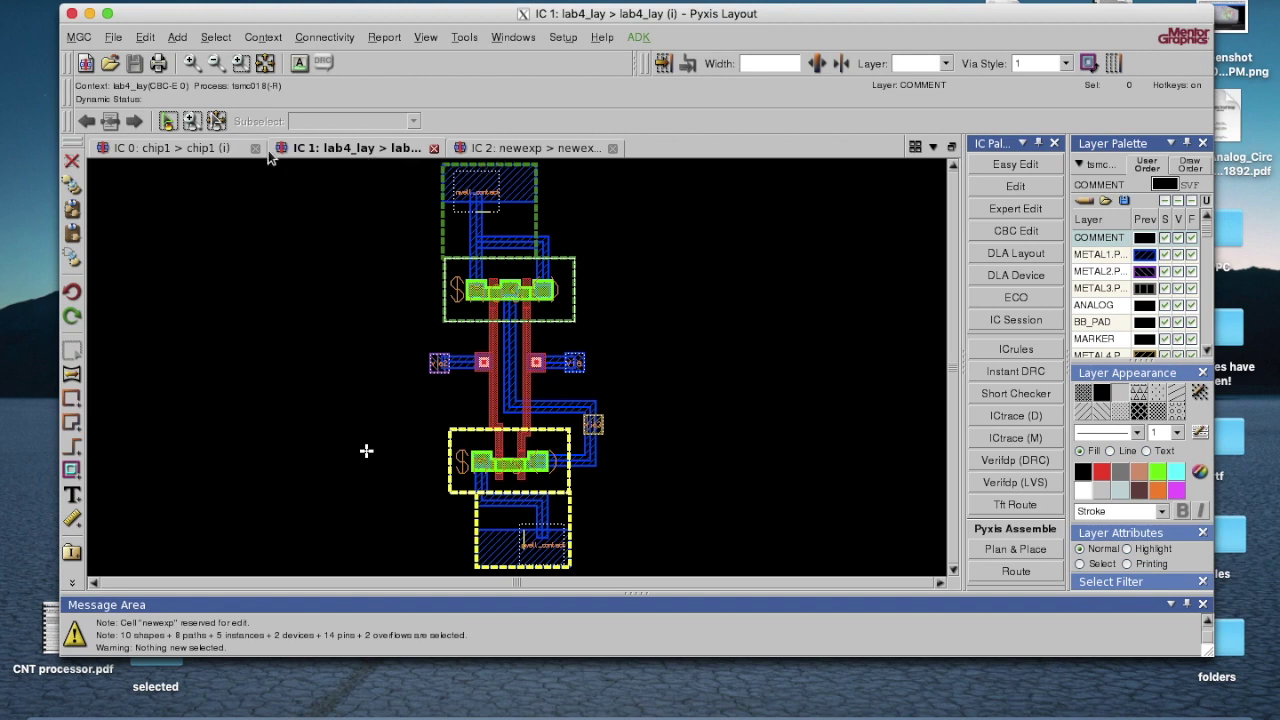
pyautogui.click(199, 149)
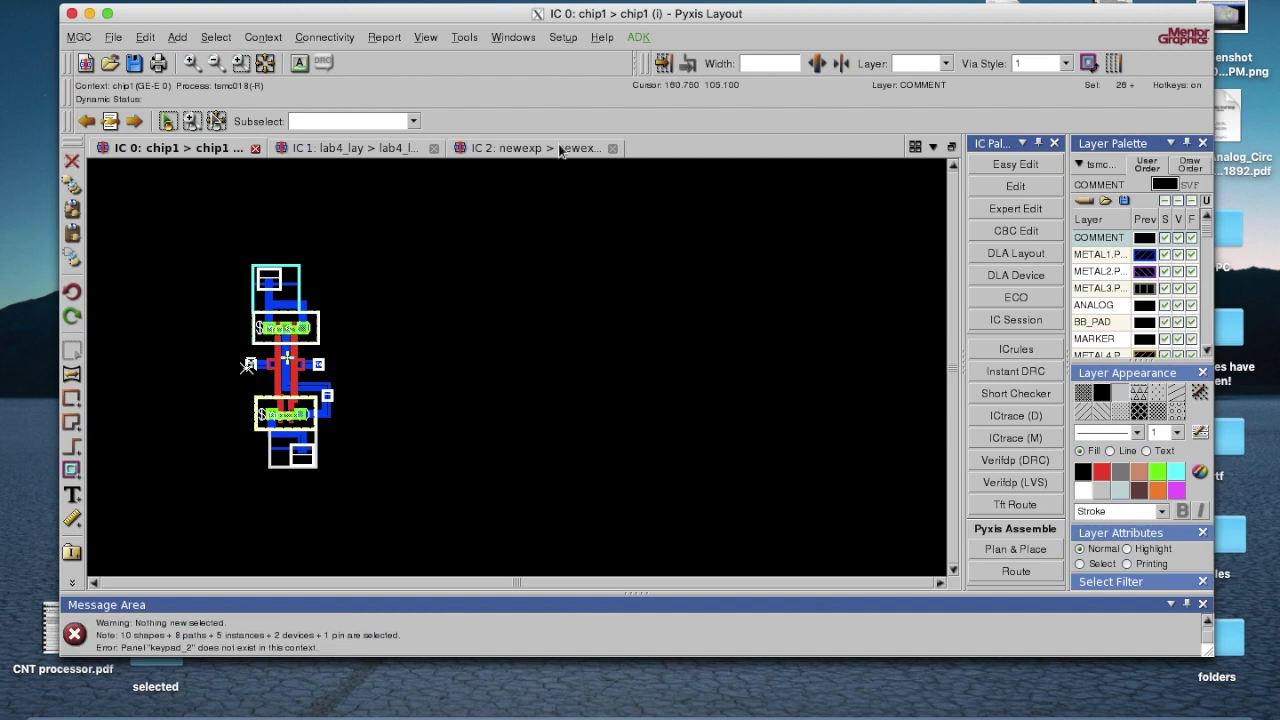
pyautogui.click(585, 152)
# Box-select the entire newexp layout and copy it to the clipboard.
pyautogui.moveTo(322, 166); pyautogui.dragTo(698, 567)
pyautogui.rightClick(557, 425)
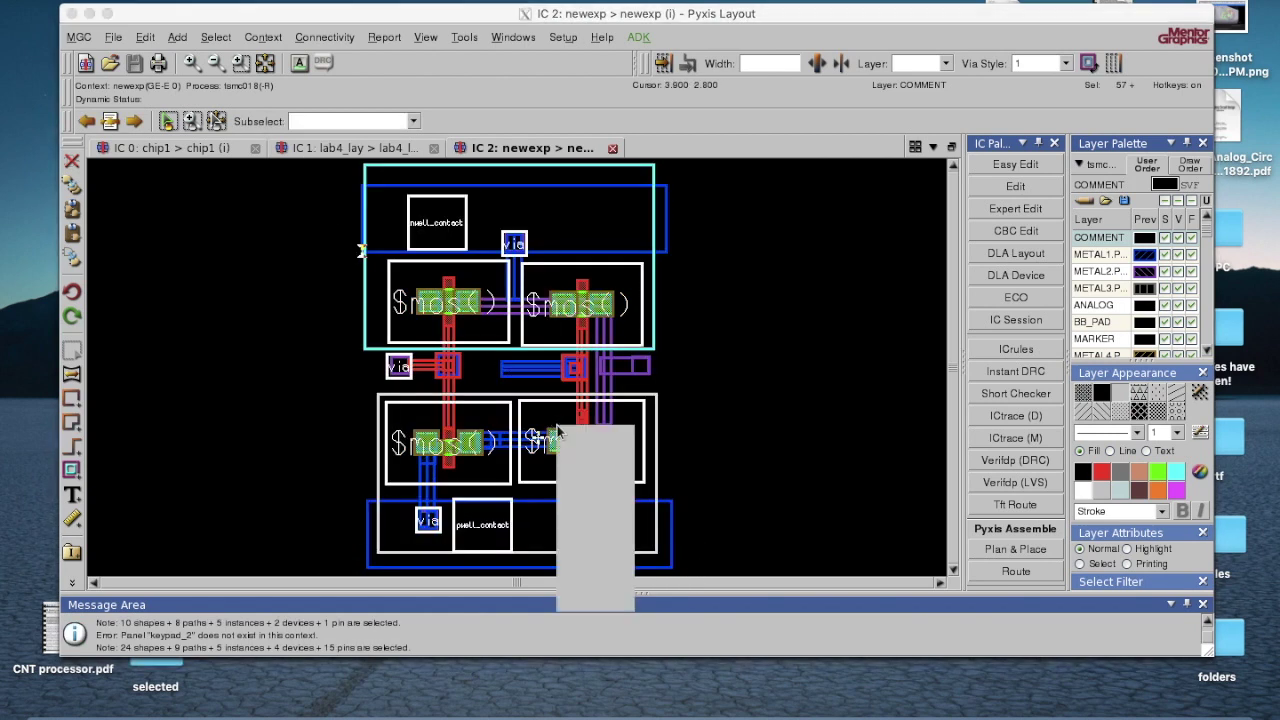
pyautogui.moveTo(590, 487)
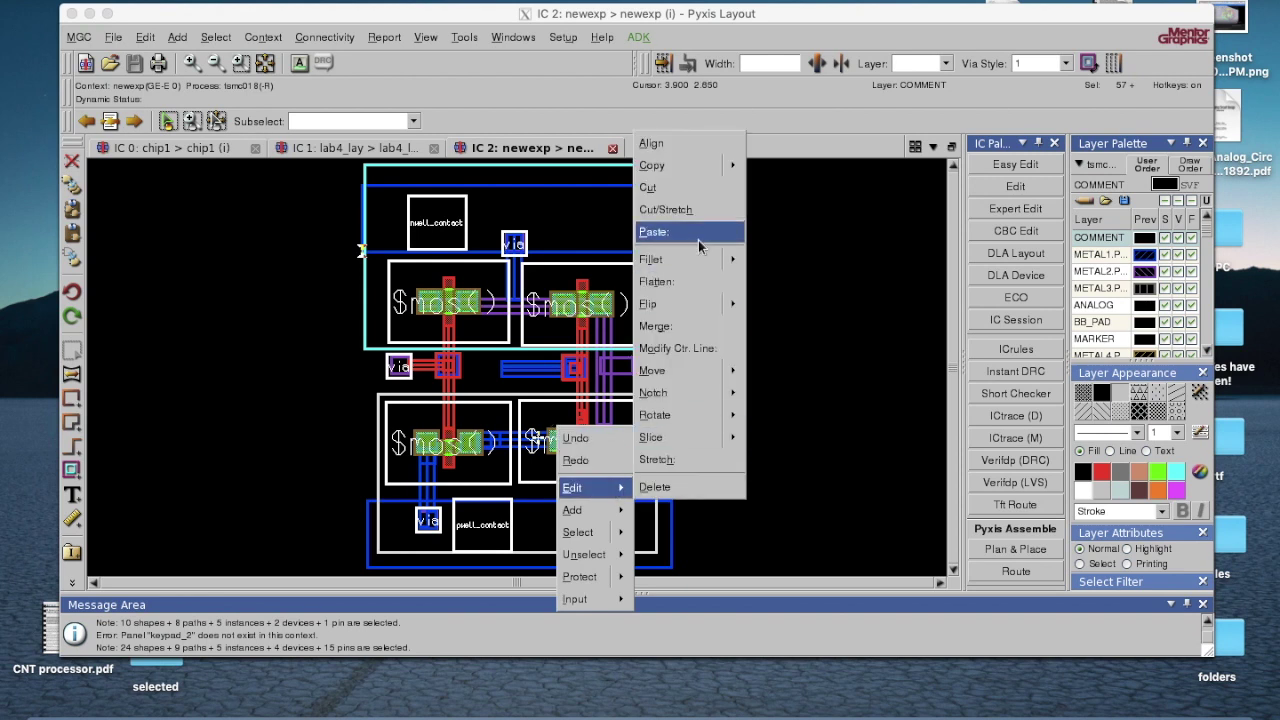
pyautogui.moveTo(698, 172)
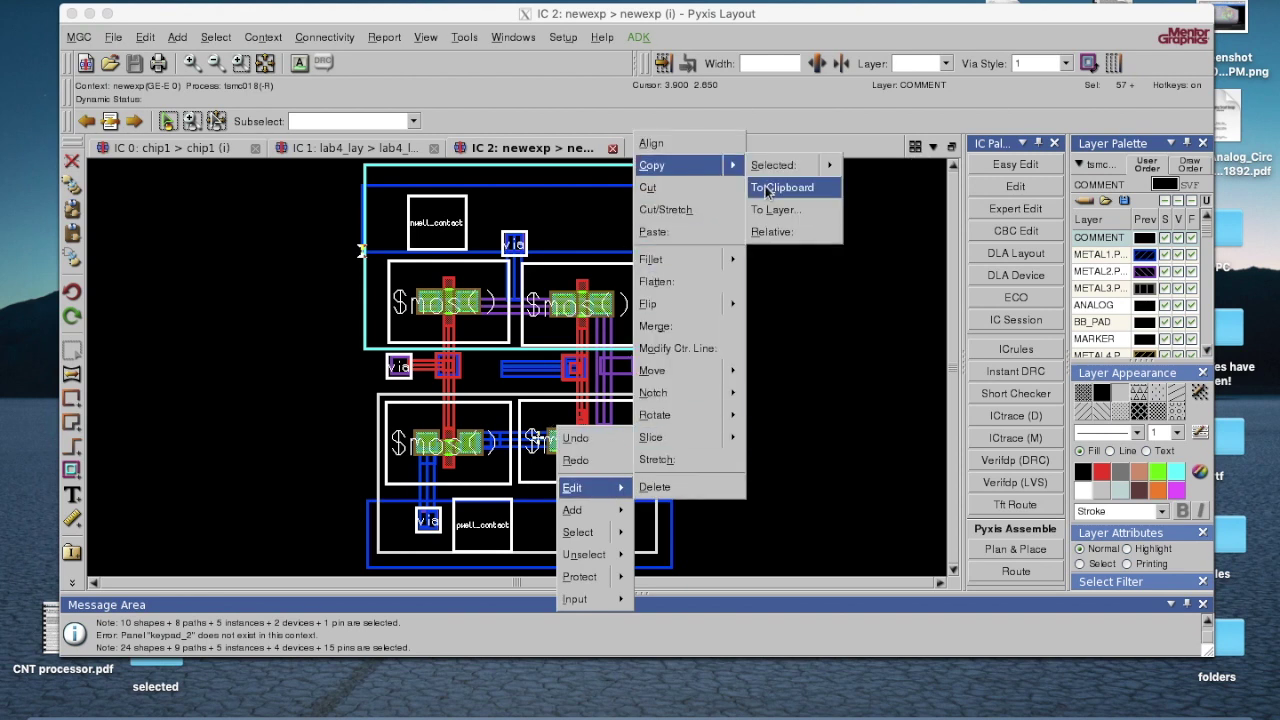
pyautogui.click(767, 189)
# Paste the newexp copy into chip1 to the right of the lab4_lay cell.
pyautogui.click(160, 148)
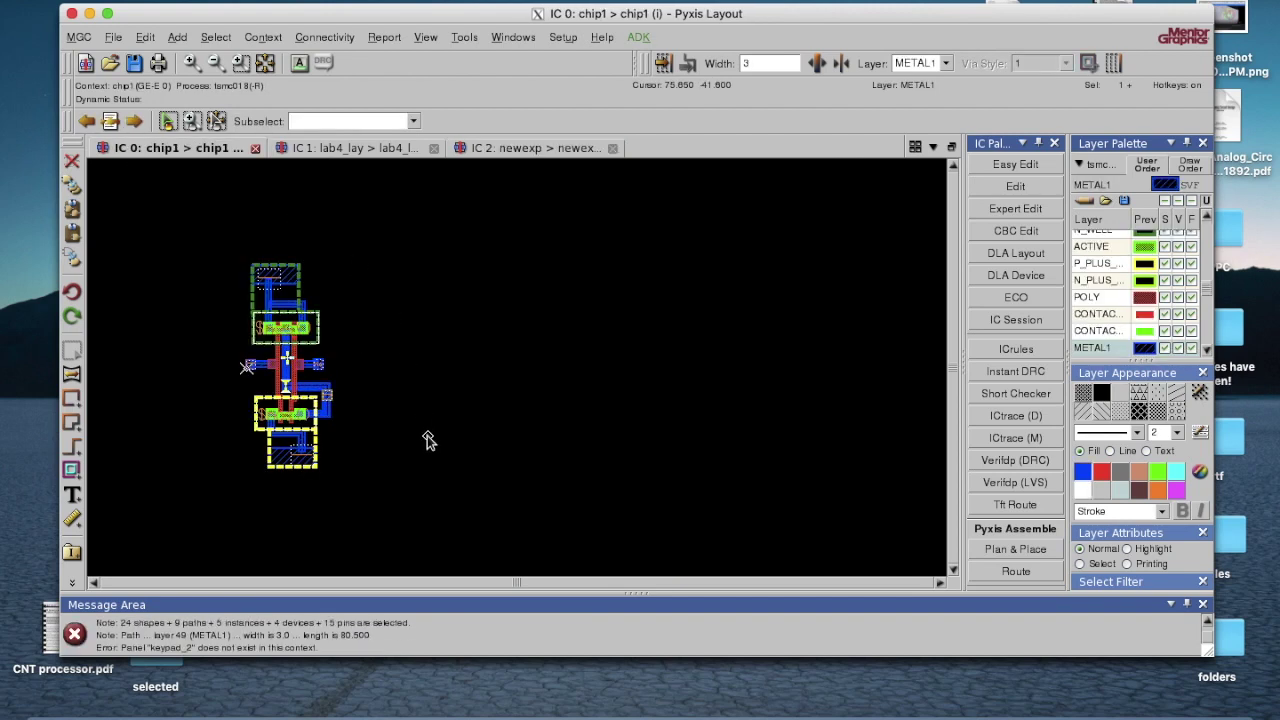
pyautogui.rightClick(428, 440)
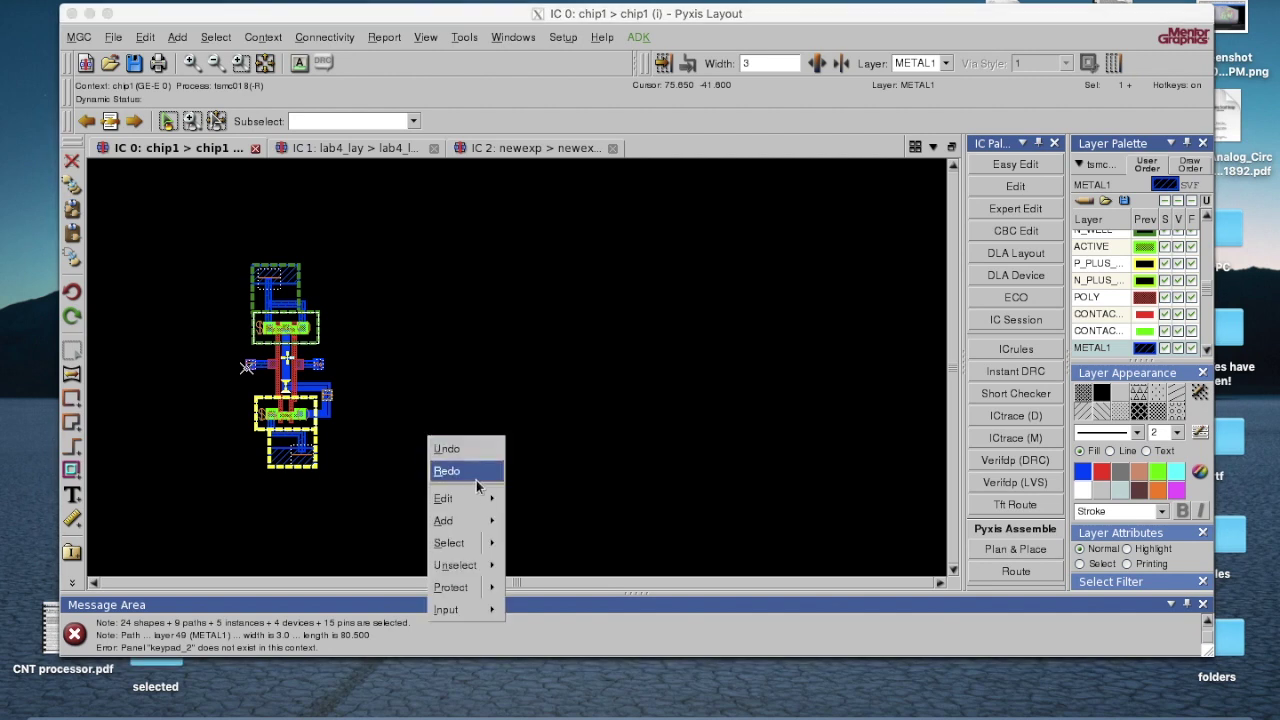
pyautogui.moveTo(492, 505)
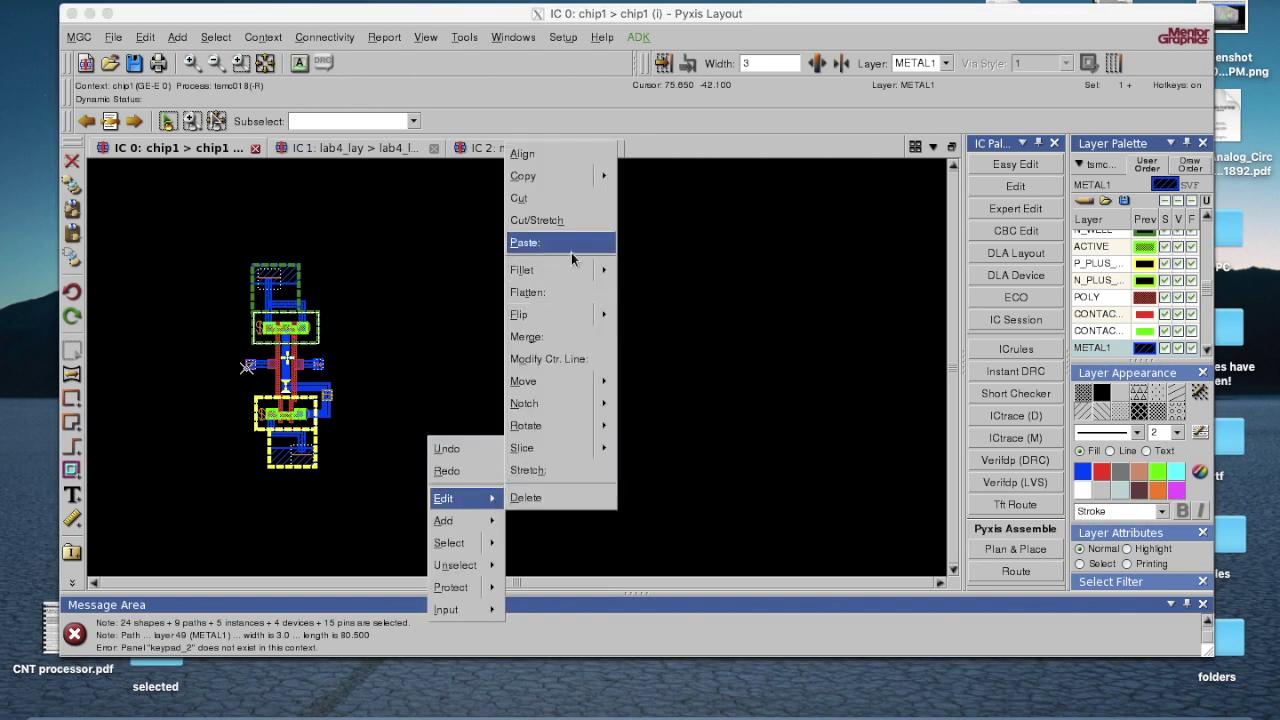
pyautogui.click(569, 248)
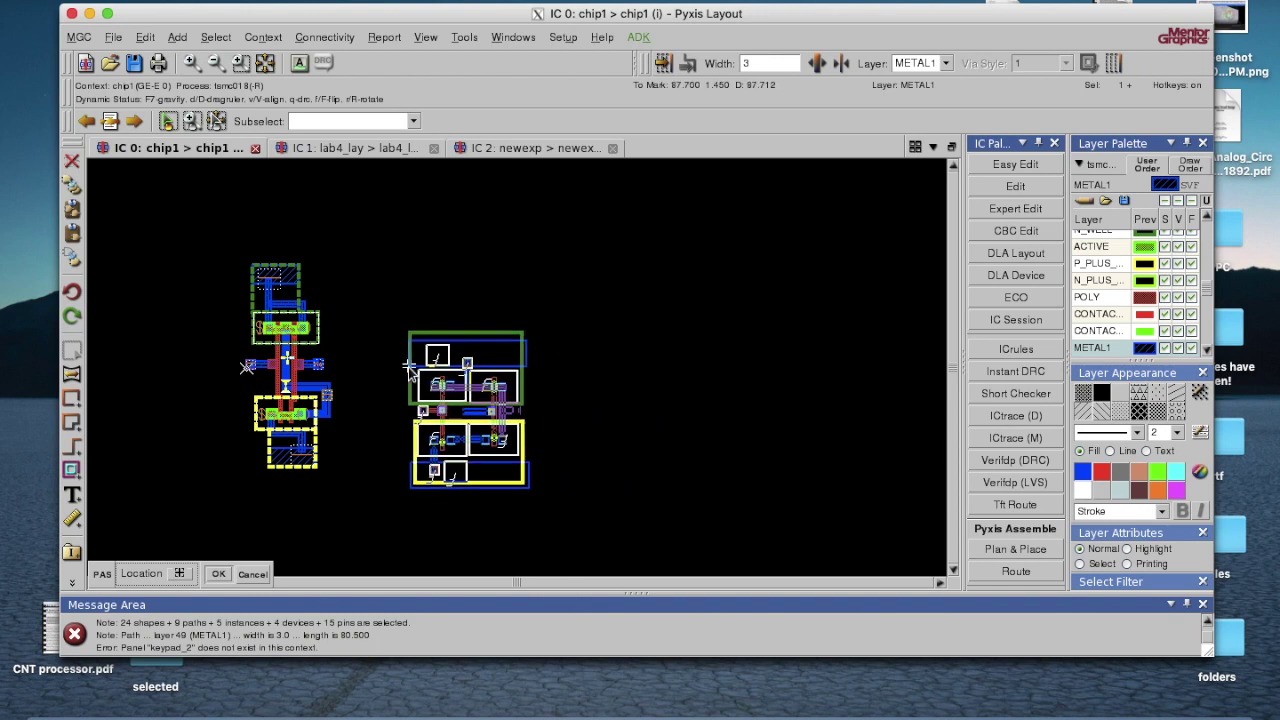
pyautogui.click(391, 337)
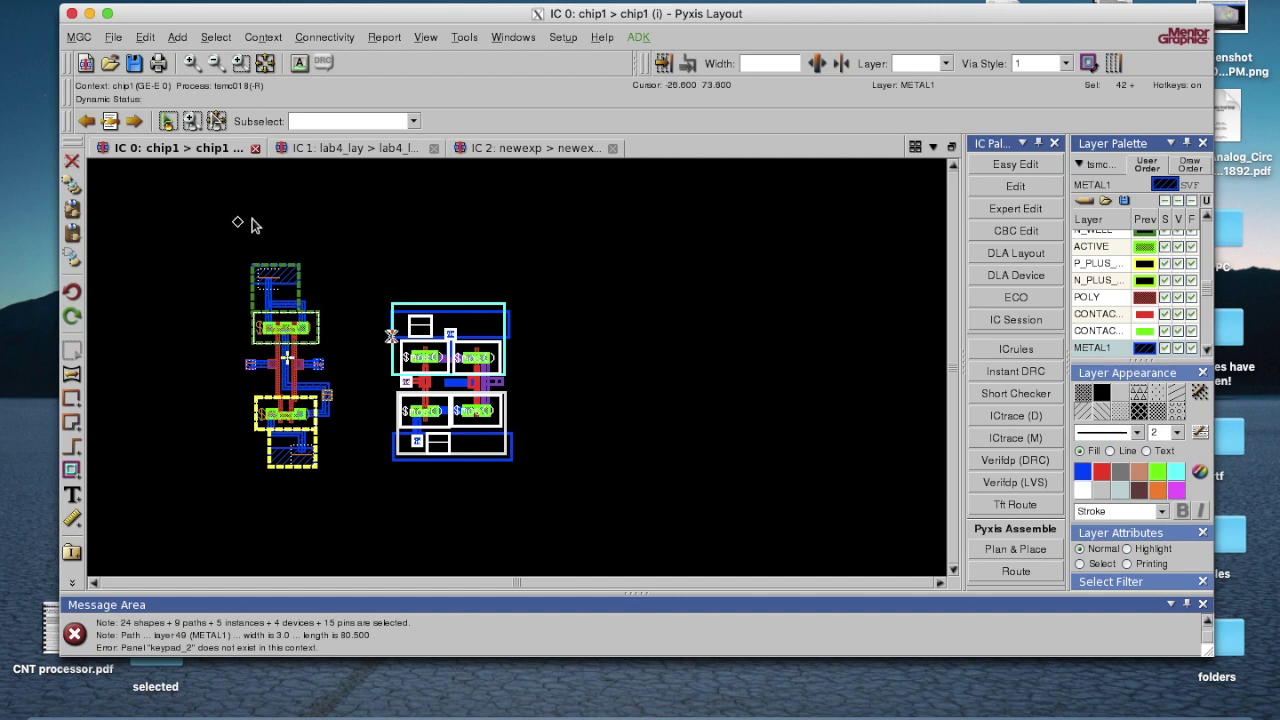
pyautogui.click(445, 323)
# Open the utkarsh cell in Edit mode and fit it fully in view.
pyautogui.click(110, 63)
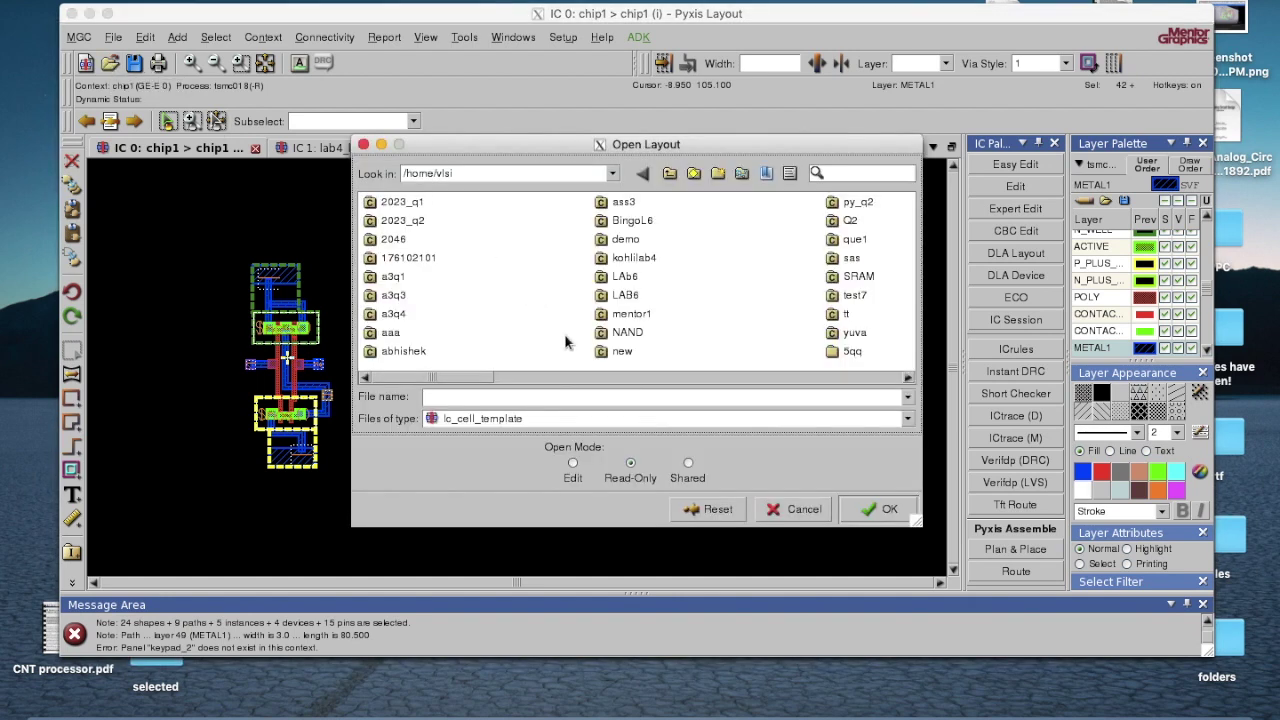
pyautogui.moveTo(463, 376); pyautogui.dragTo(810, 380)
pyautogui.click(739, 278)
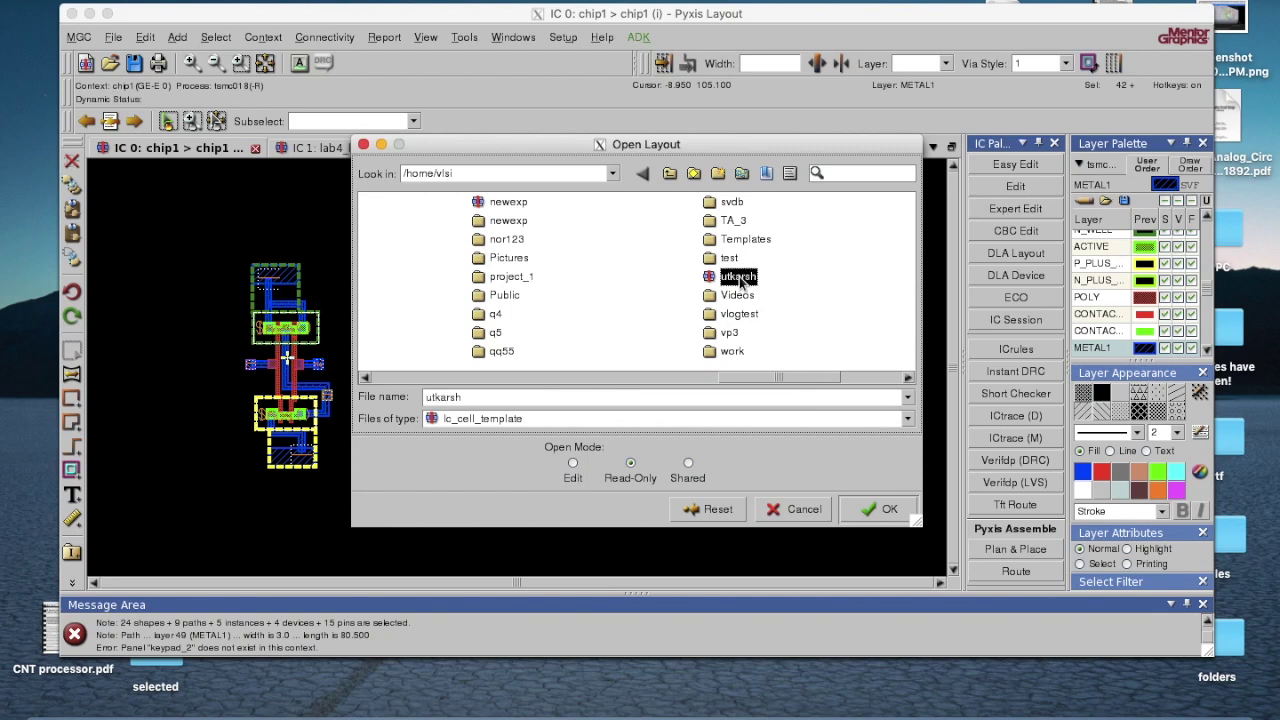
pyautogui.click(575, 465)
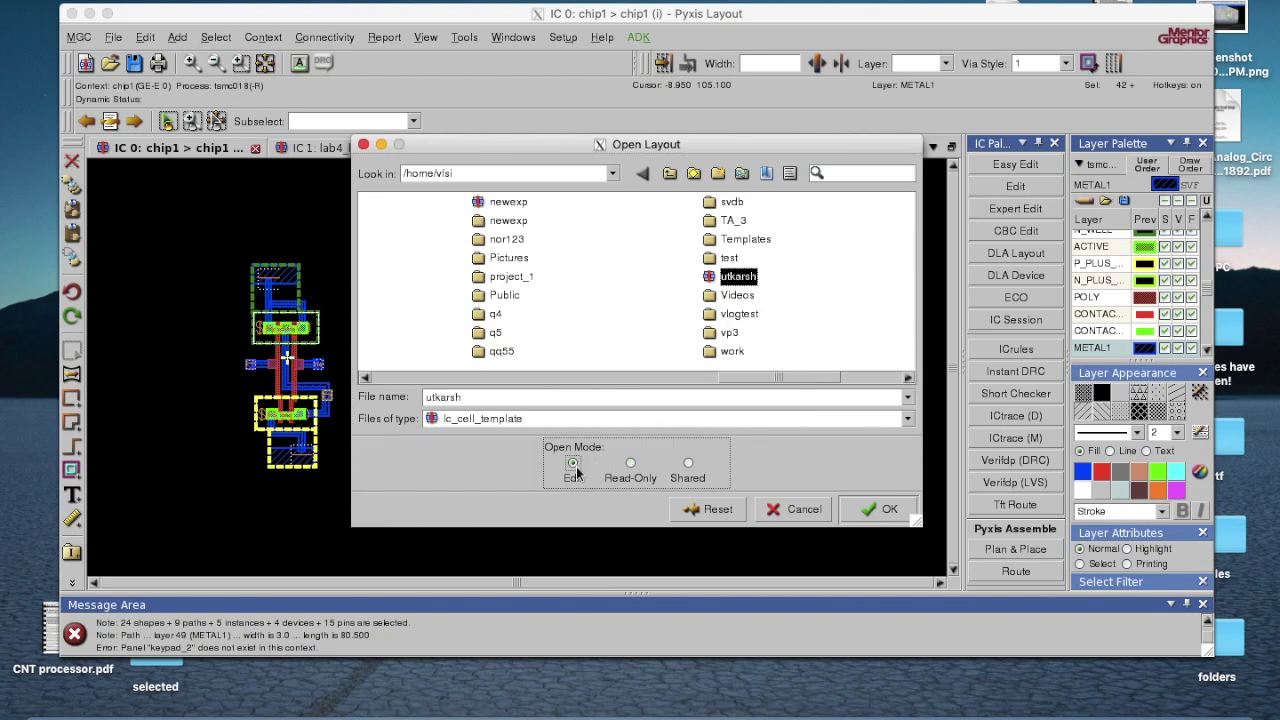
pyautogui.click(886, 508)
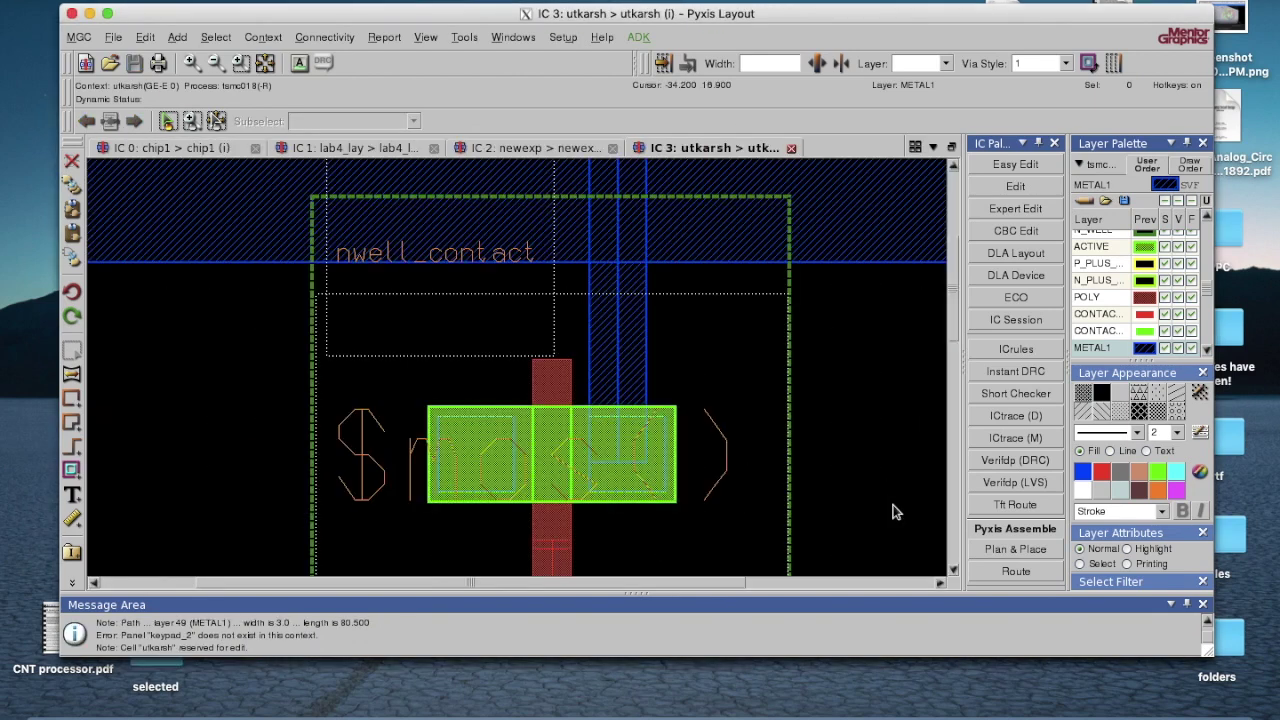
pyautogui.click(266, 63)
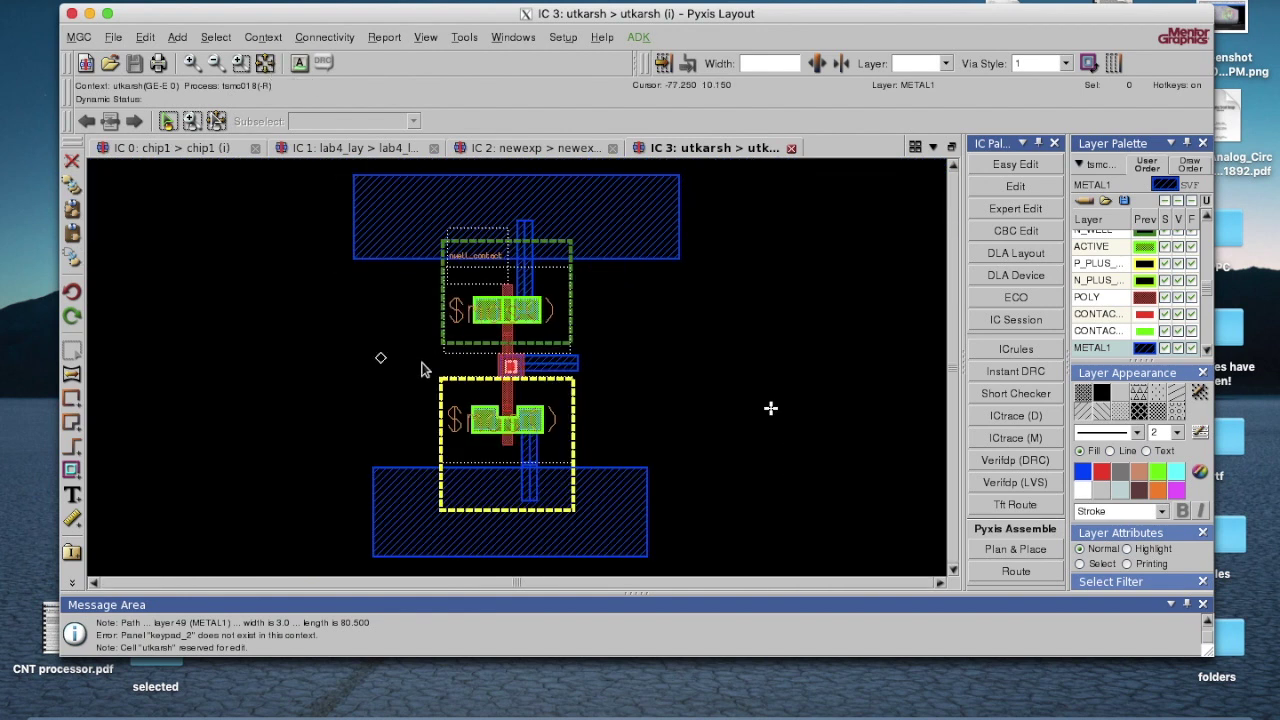
# Box-select all of the utkarsh cell's shapes and copy them to the clipboard.
pyautogui.moveTo(312, 172); pyautogui.dragTo(733, 567)
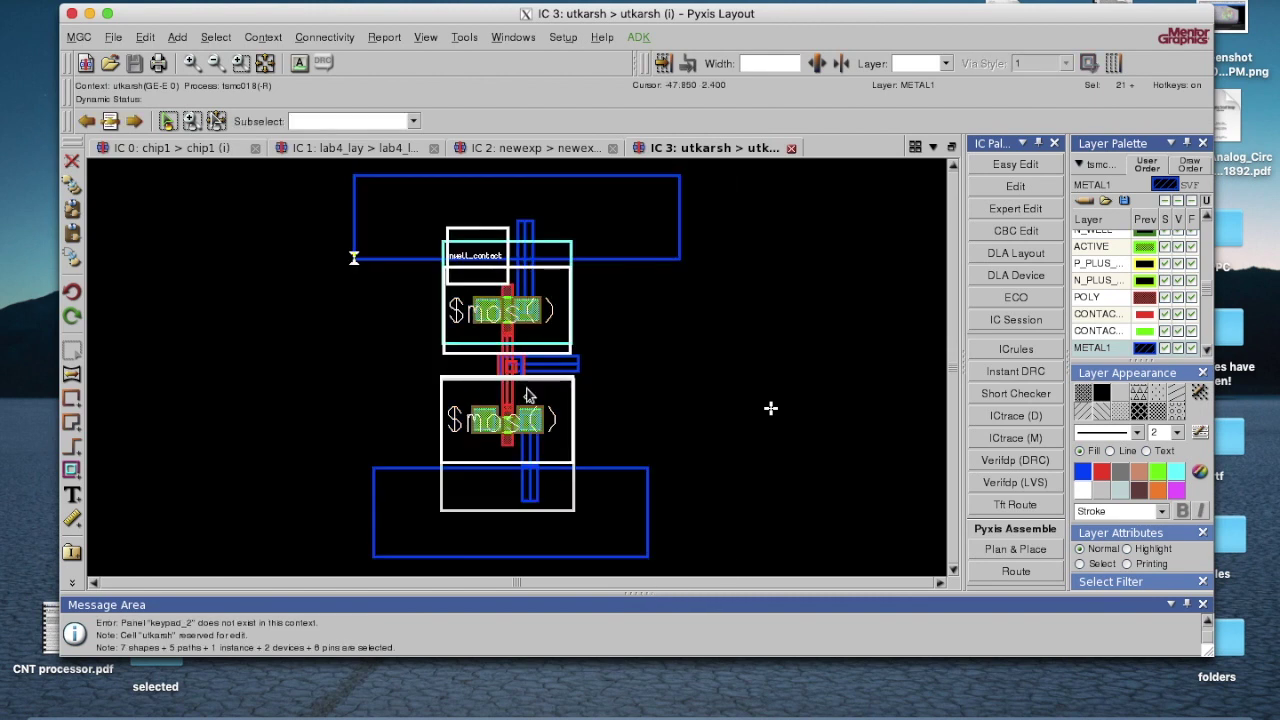
pyautogui.rightClick(533, 333)
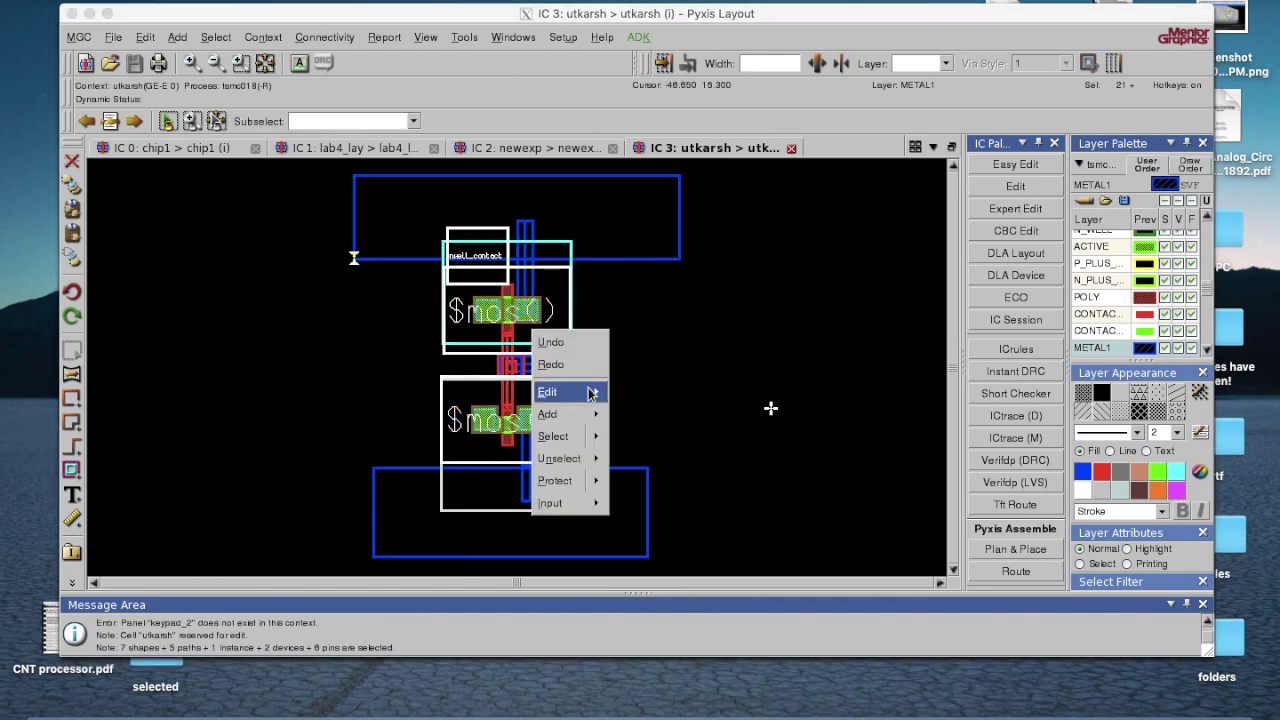
pyautogui.moveTo(570, 391)
pyautogui.moveTo(660, 416)
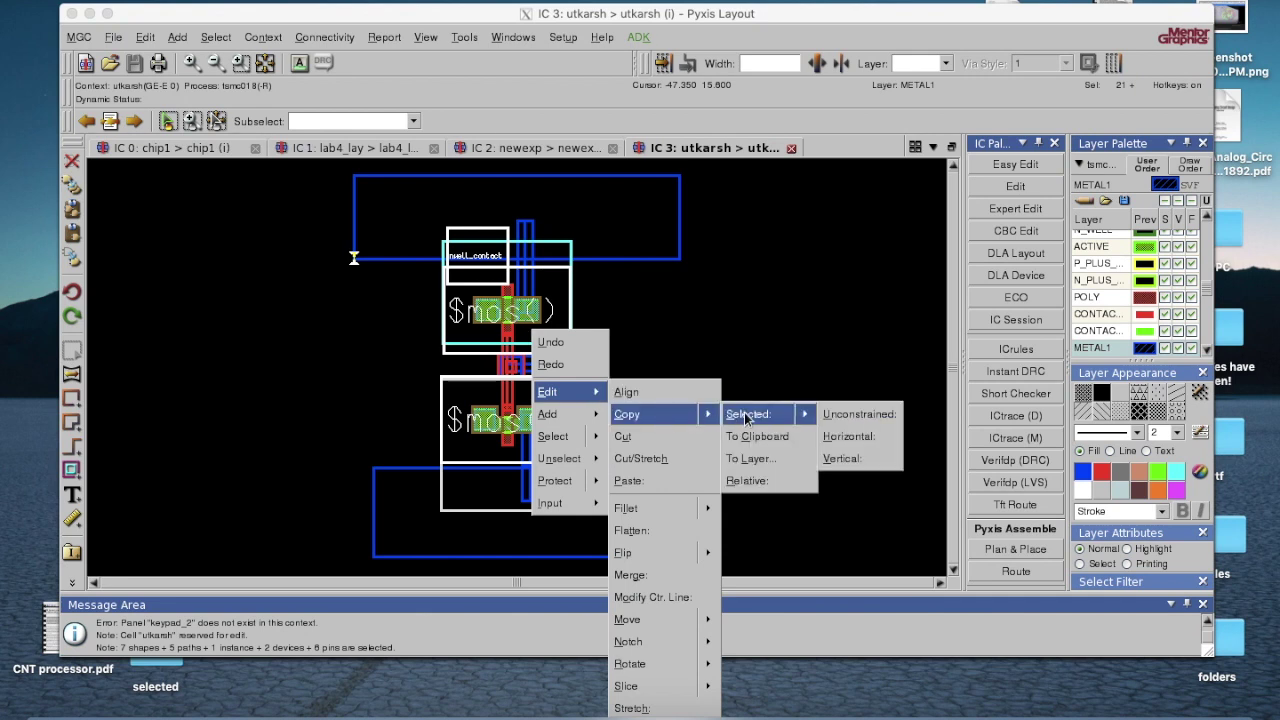
pyautogui.click(760, 438)
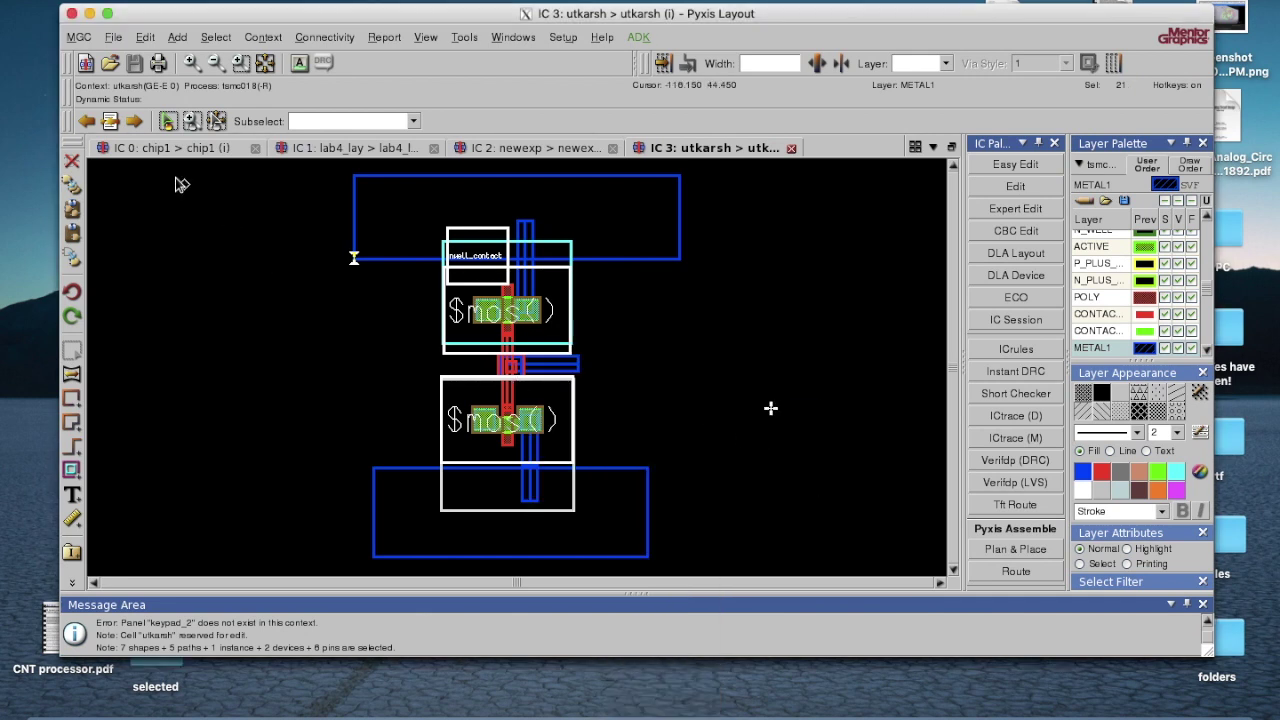
# Paste the utkarsh copy into chip1 right of the newexp cell and fit the view.
pyautogui.click(176, 147)
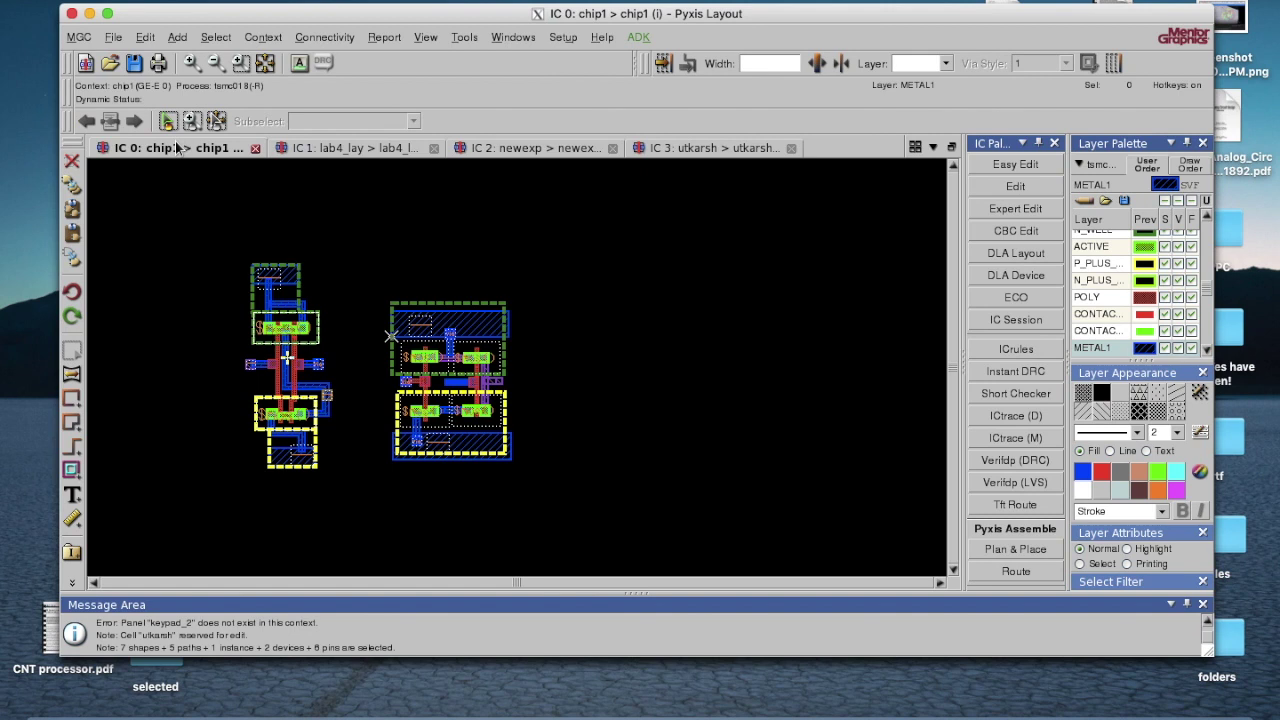
pyautogui.rightClick(600, 384)
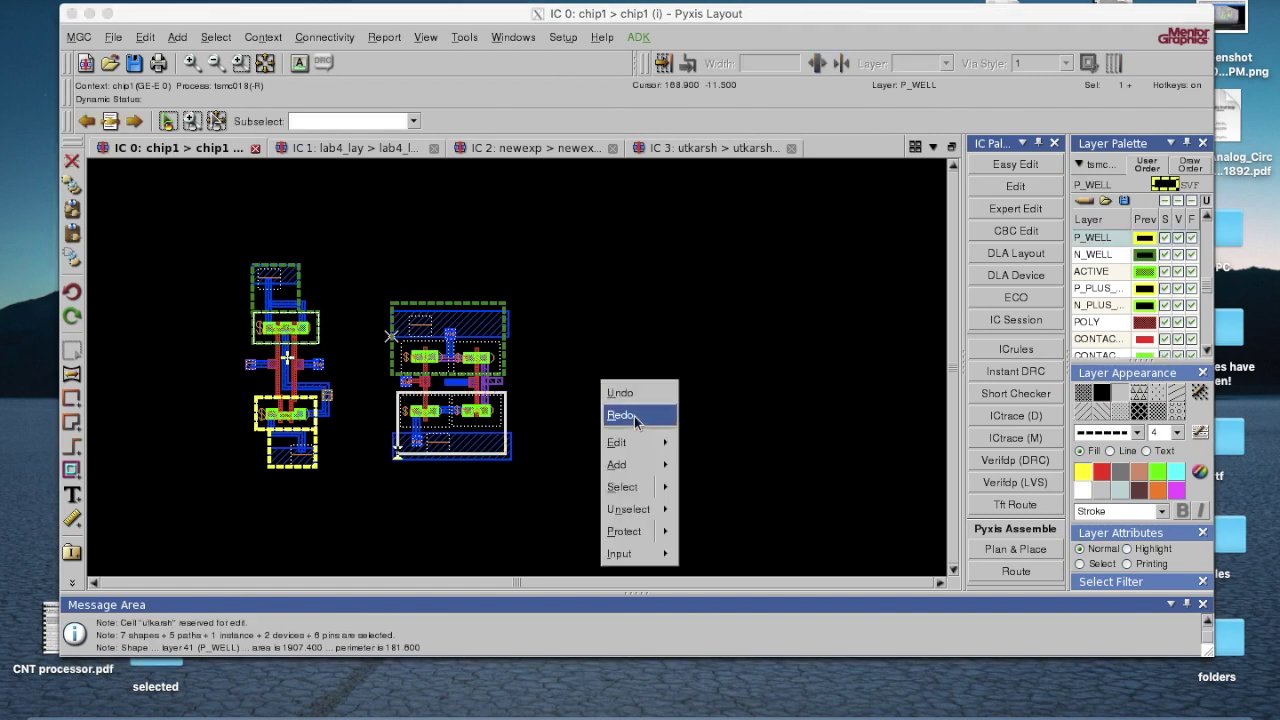
pyautogui.moveTo(665, 460)
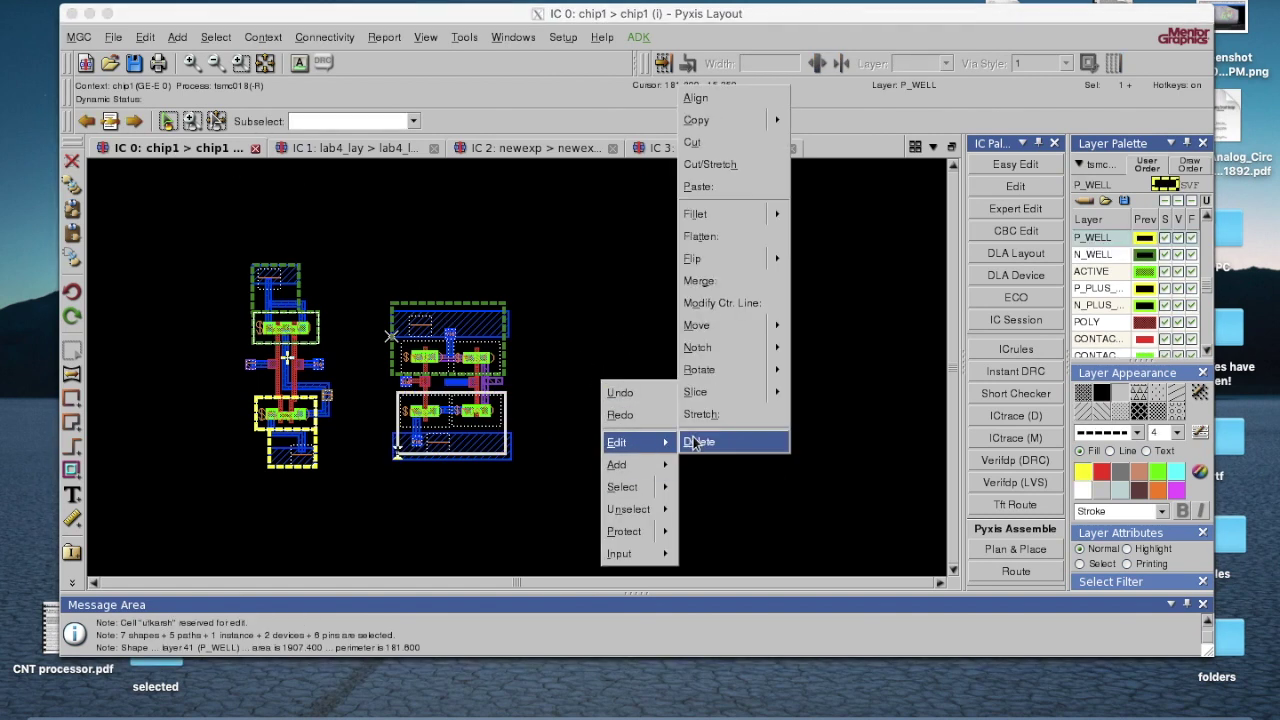
pyautogui.click(727, 192)
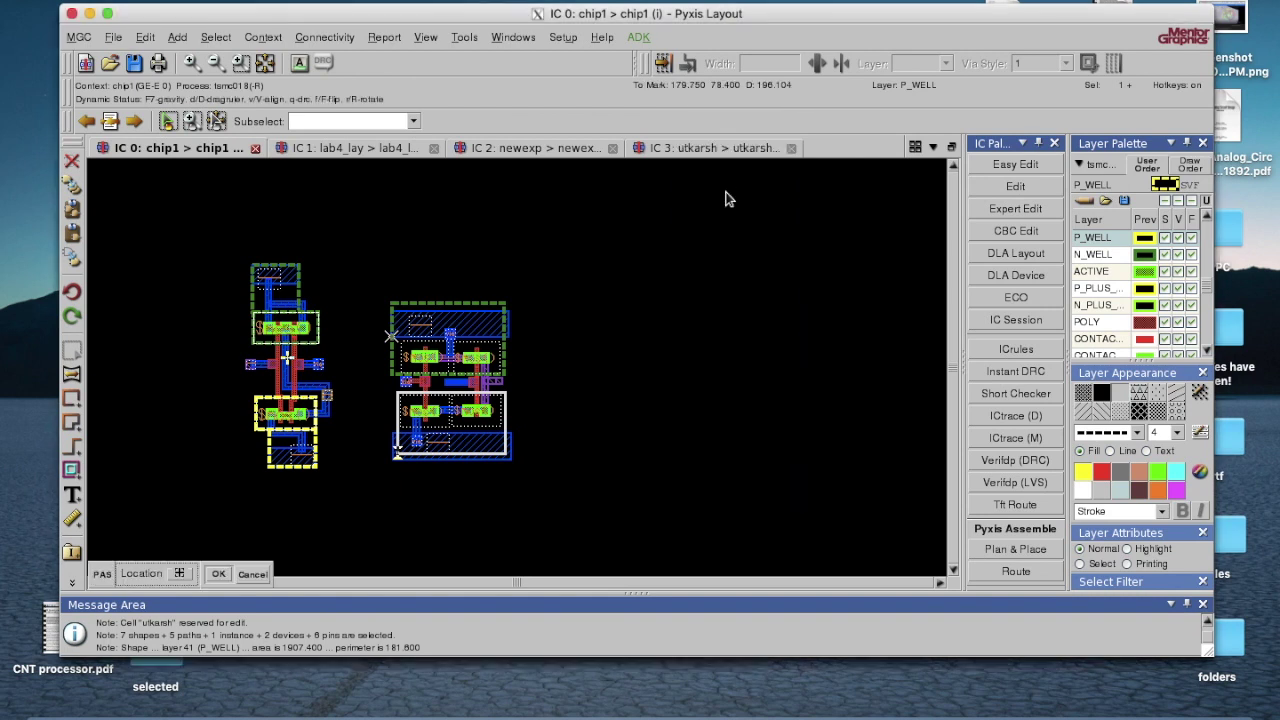
pyautogui.click(572, 332)
pyautogui.click(392, 372)
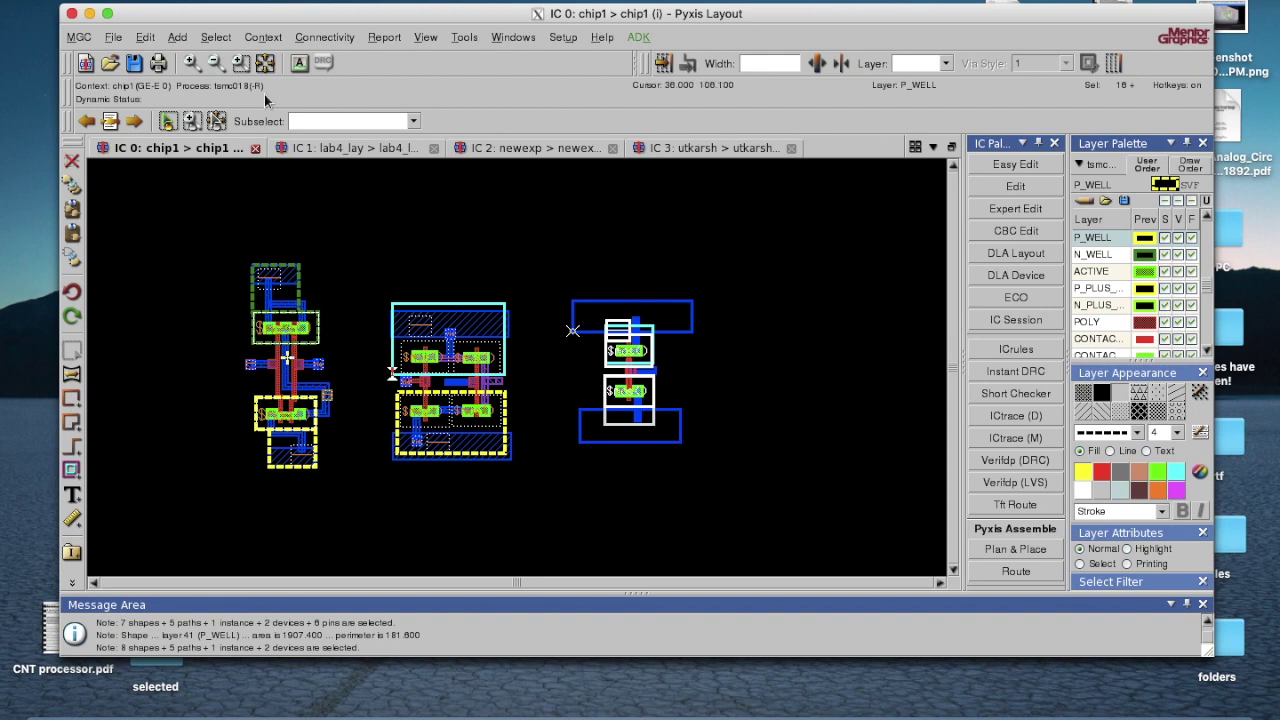
pyautogui.click(264, 63)
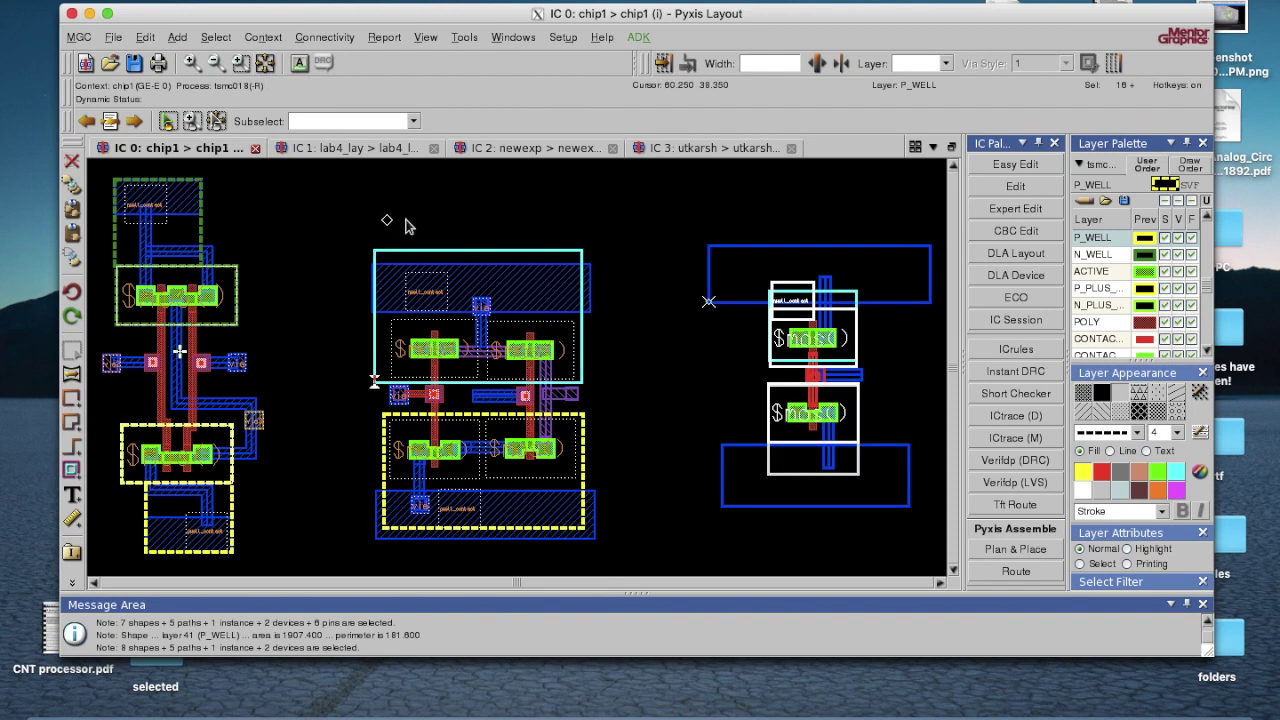
# Draw a metal1 path from the middle cell's top to the left cell.
pyautogui.press('KP_2')
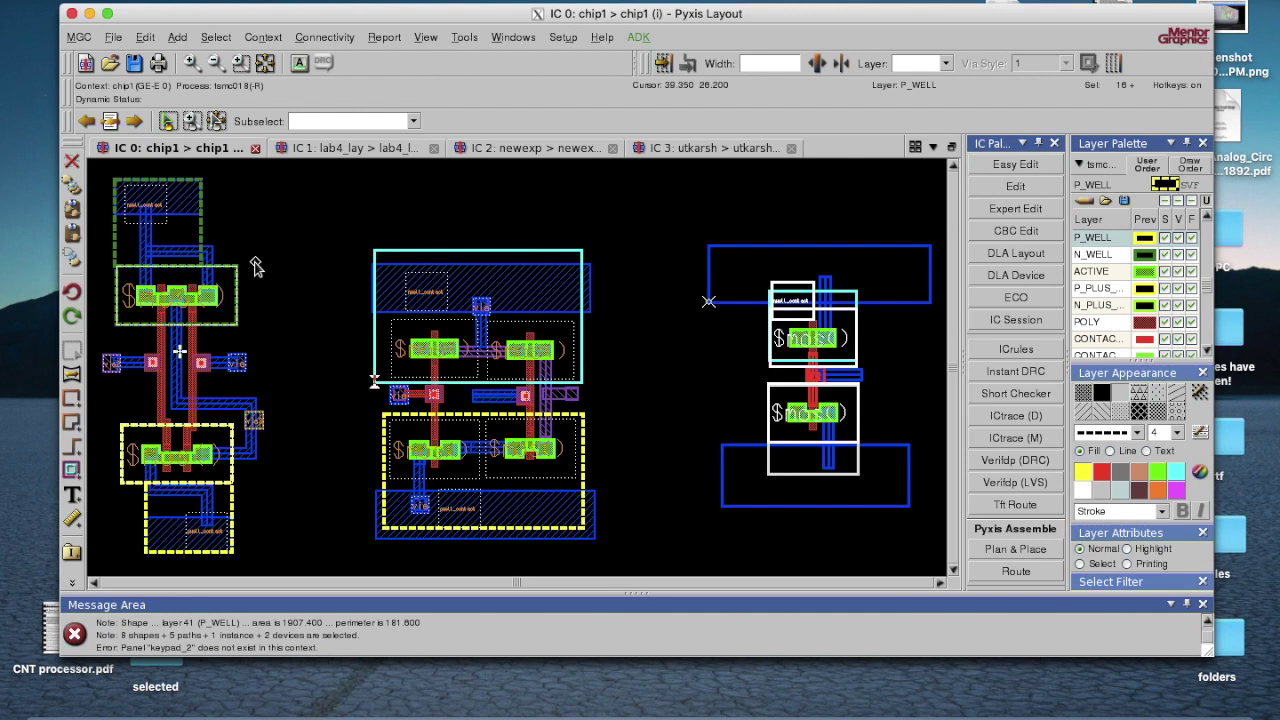
pyautogui.press(':')
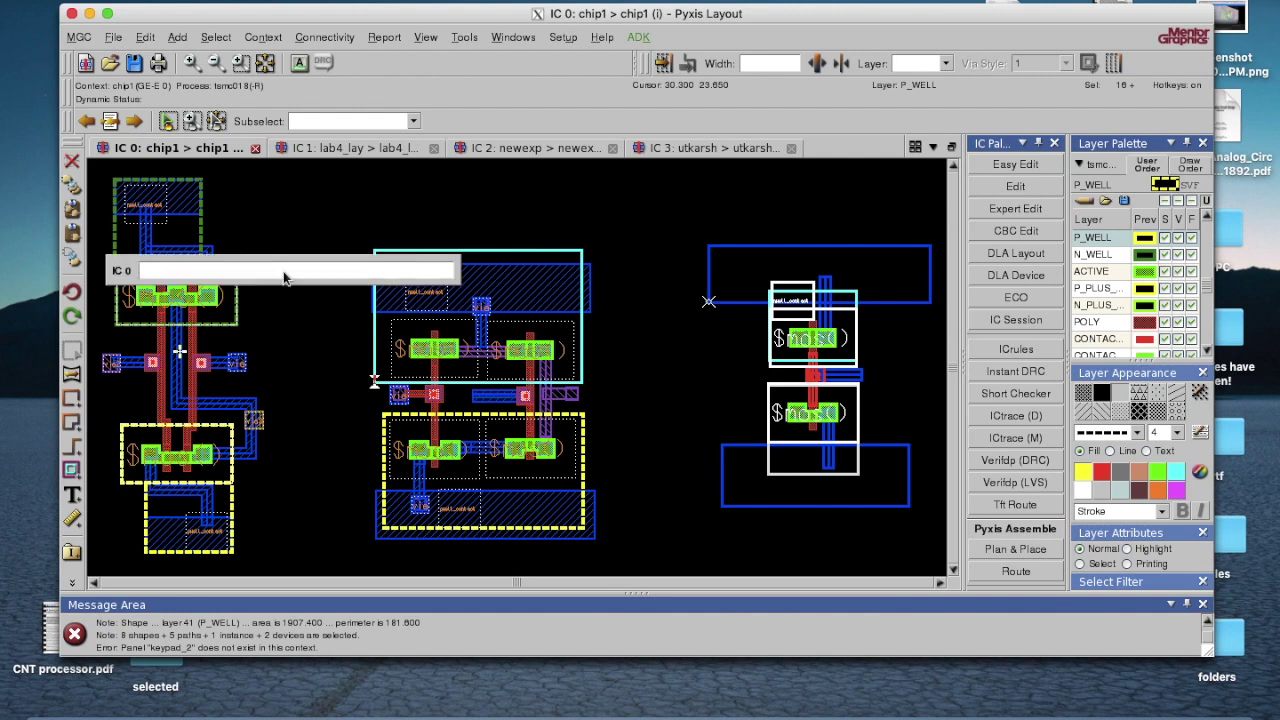
pyautogui.press('Return')
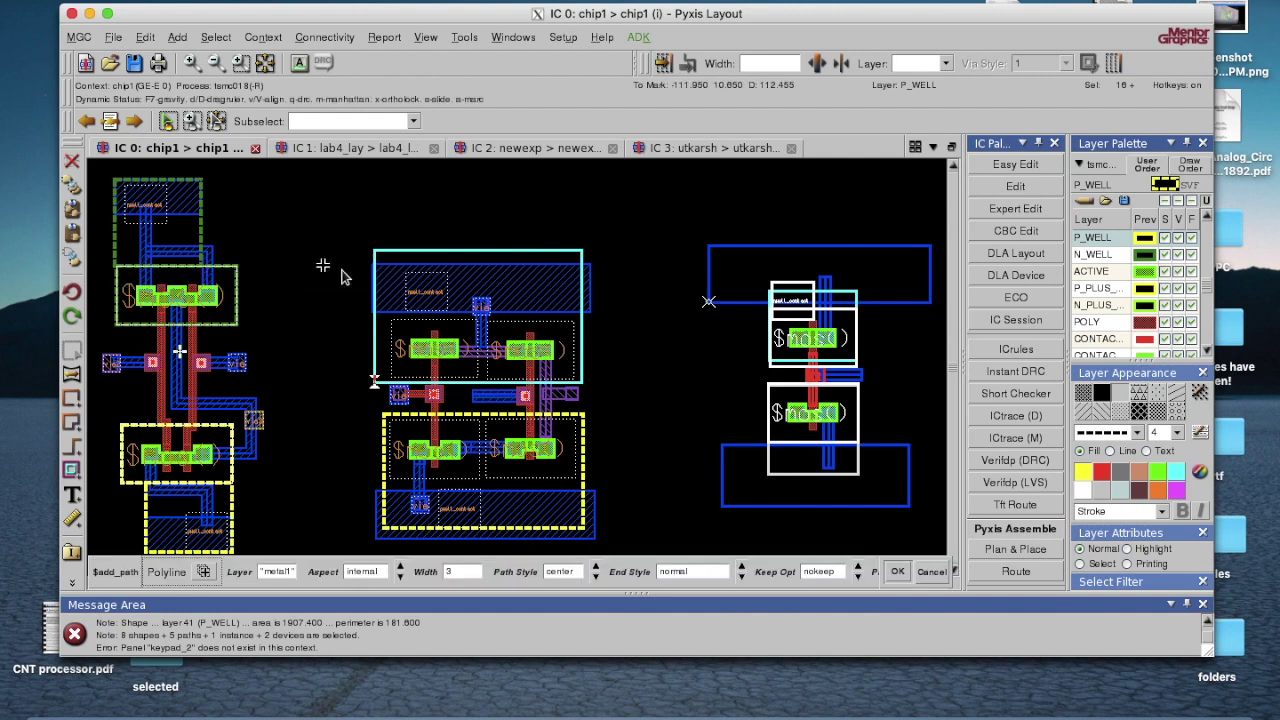
pyautogui.click(390, 281)
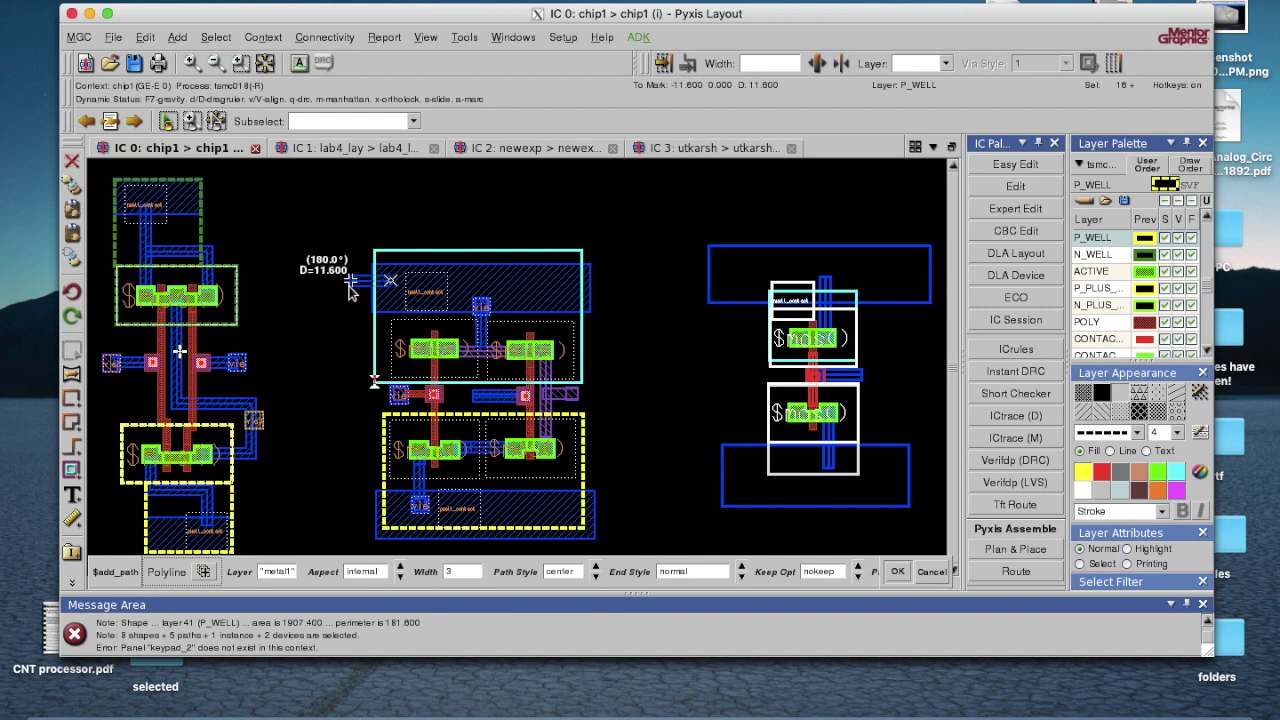
pyautogui.doubleClick(205, 280)
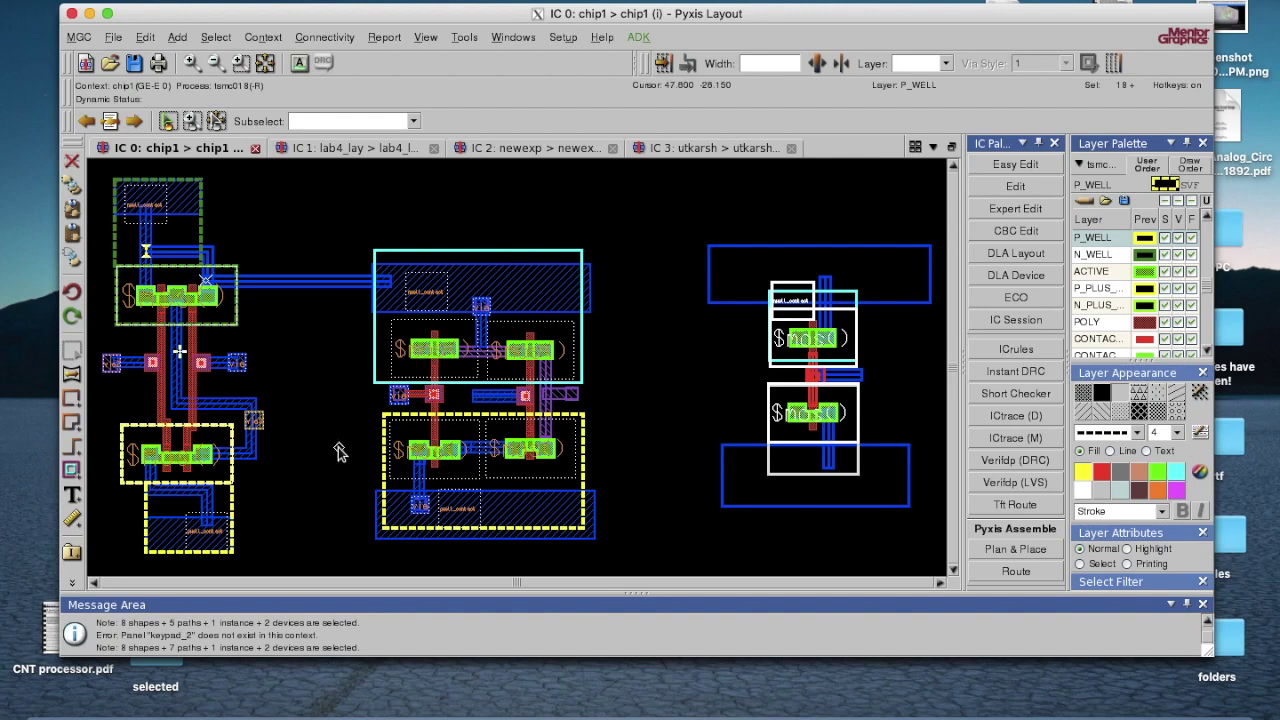
# Add a 0.18-wide poly path linking the right cell to the middle cell.
pyautogui.press('shift')
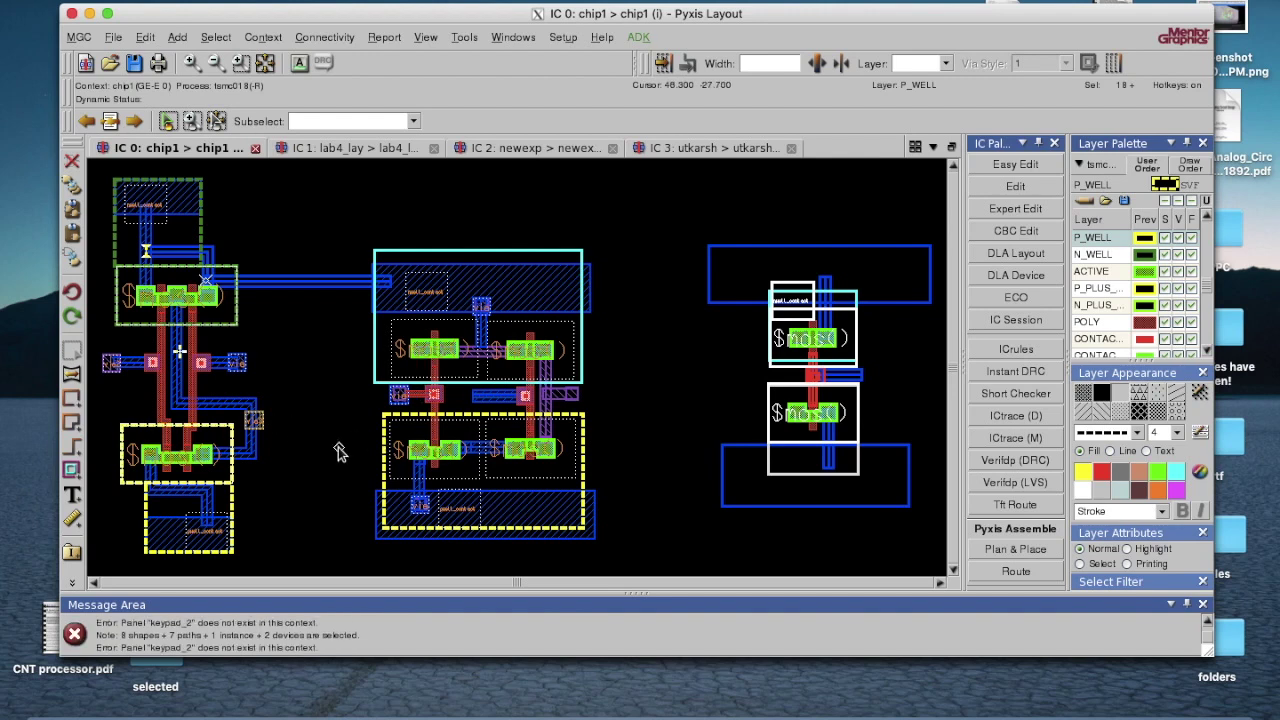
pyautogui.press('F2')
pyautogui.press('F1')
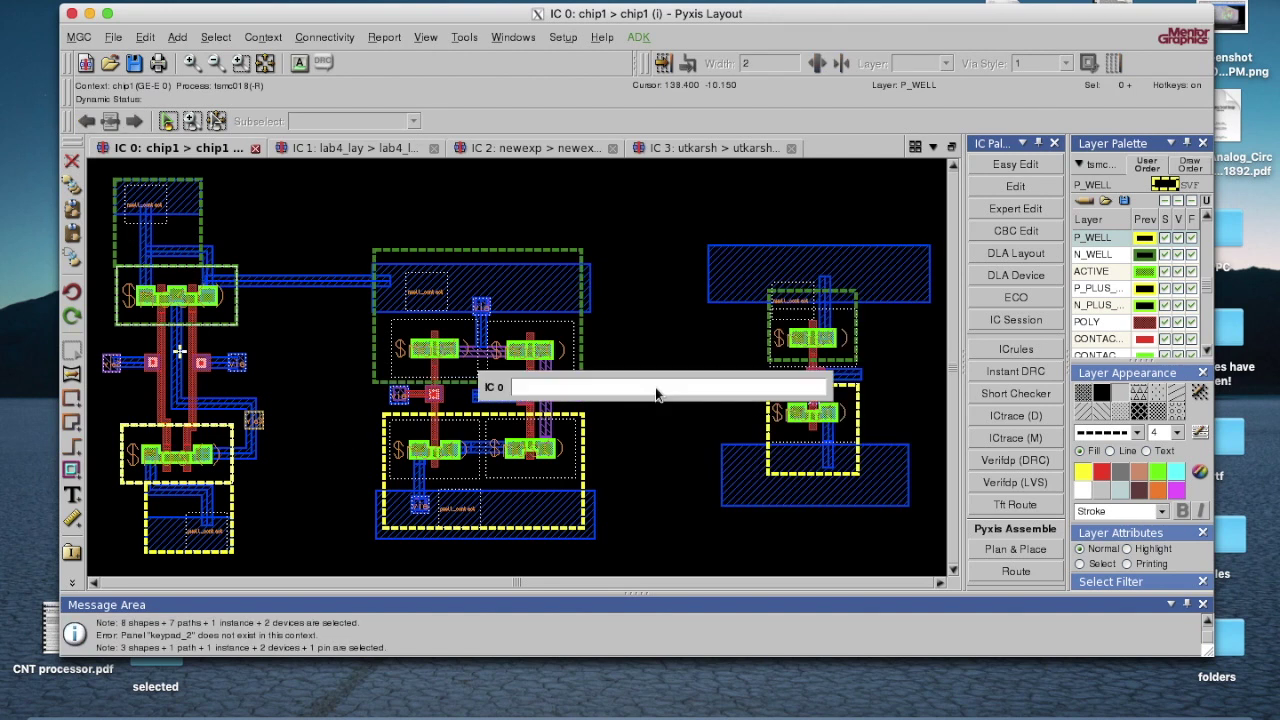
pyautogui.write('p')
pyautogui.press('Return')
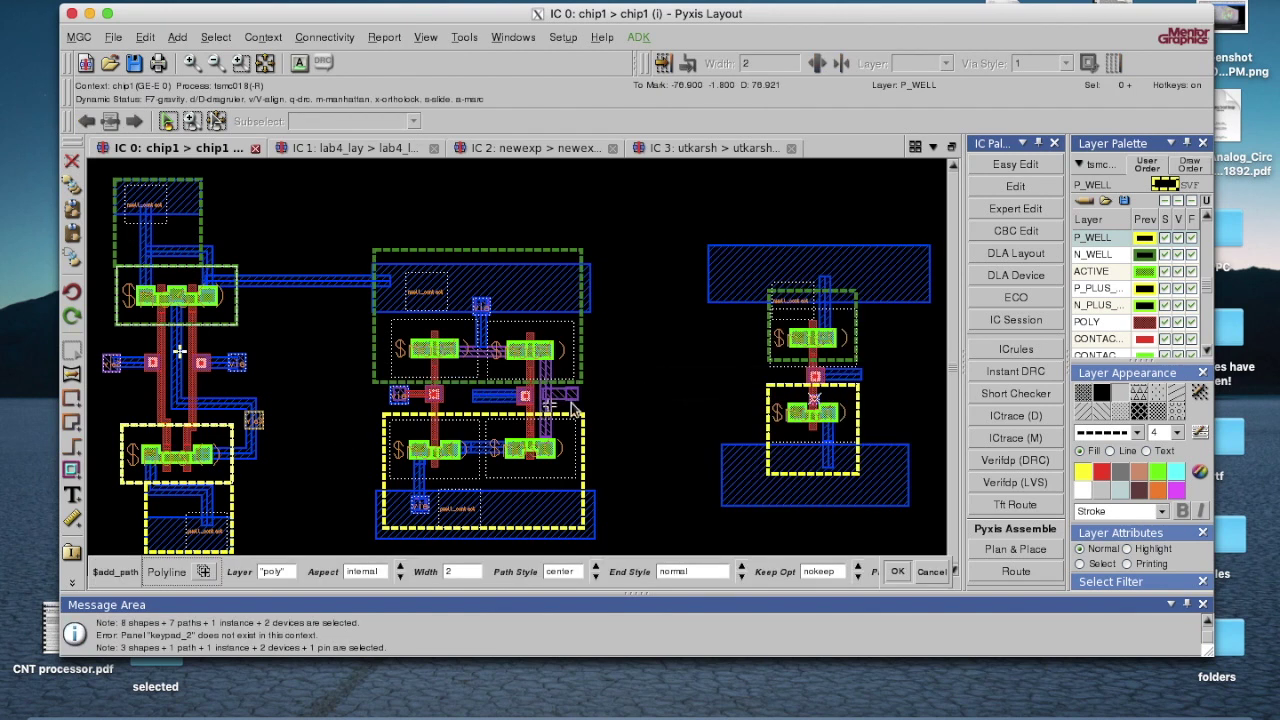
pyautogui.click(812, 401)
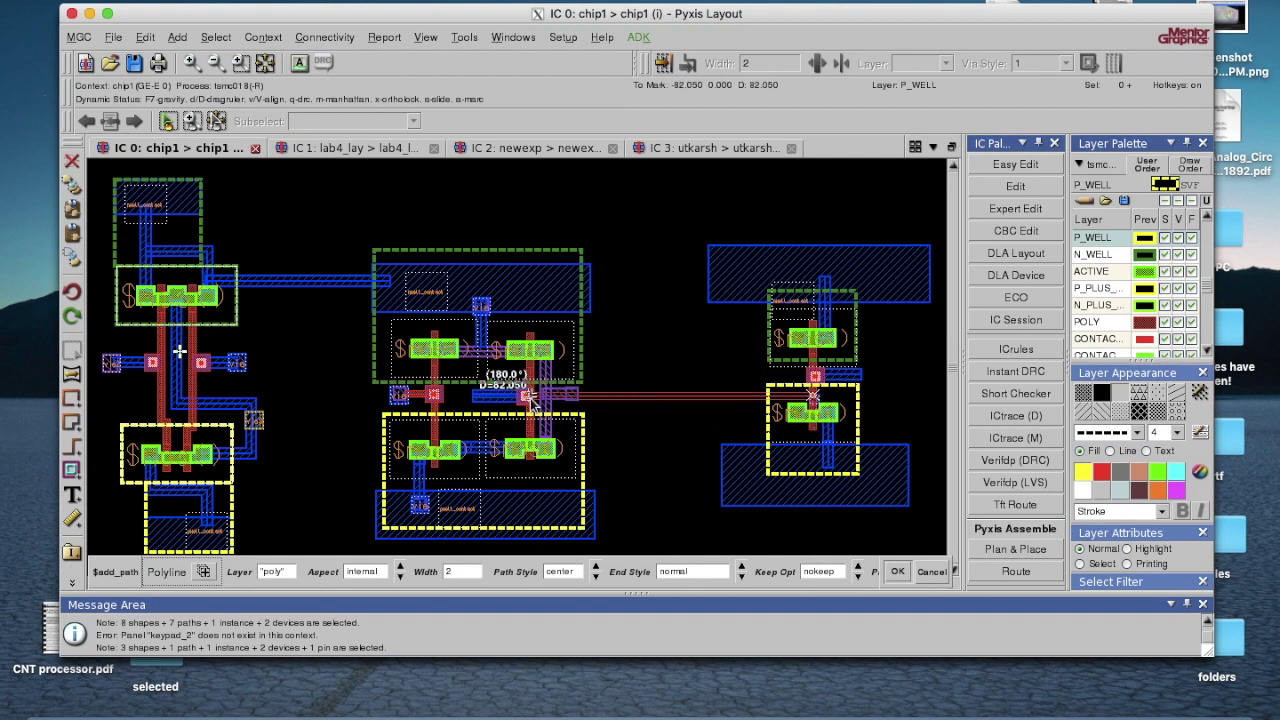
pyautogui.doubleClick(528, 397)
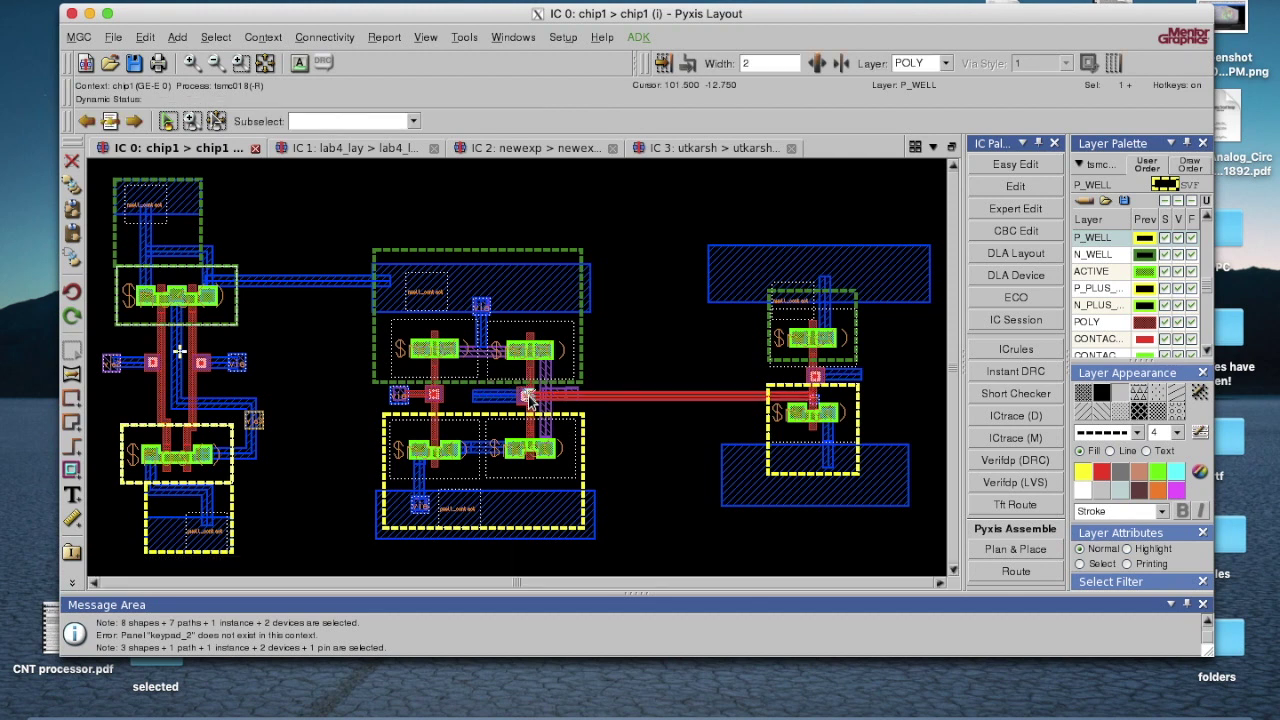
pyautogui.click(672, 334)
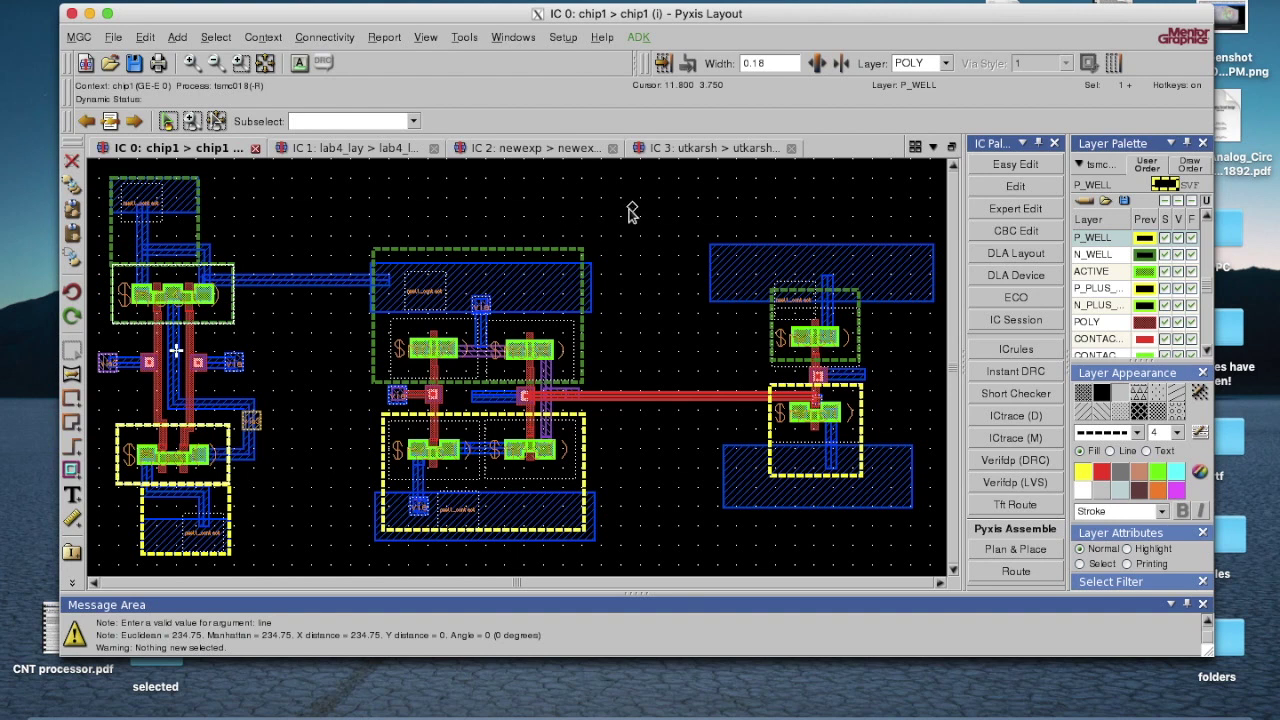
# Add a ruler from the top-left, across the top, down the right edge, along the bottom.
pyautogui.click(177, 37)
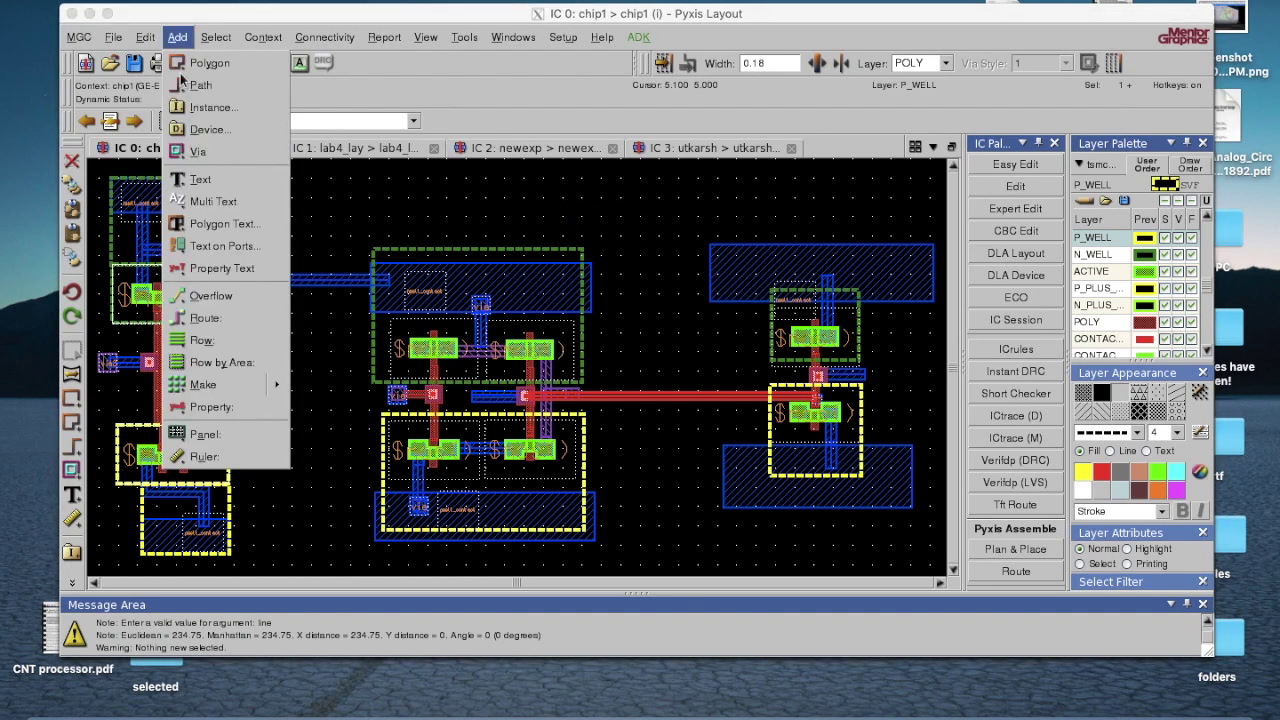
pyautogui.click(224, 460)
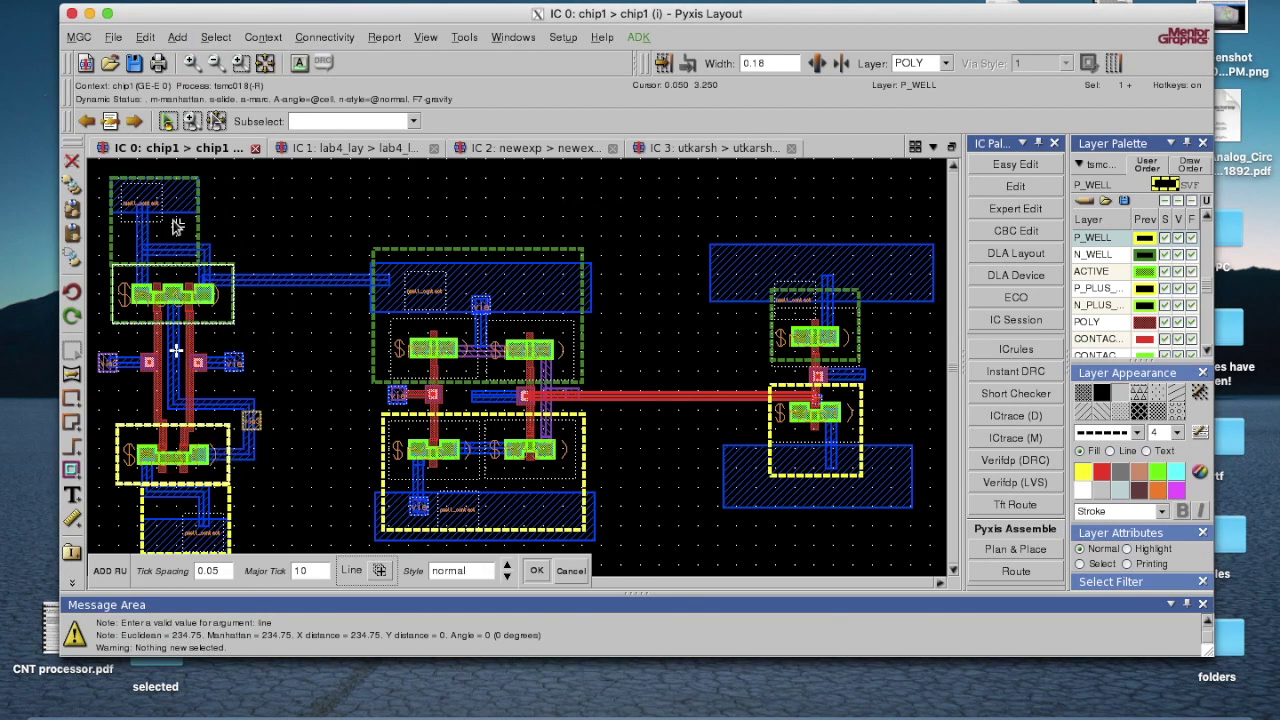
pyautogui.click(110, 170)
pyautogui.click(930, 180)
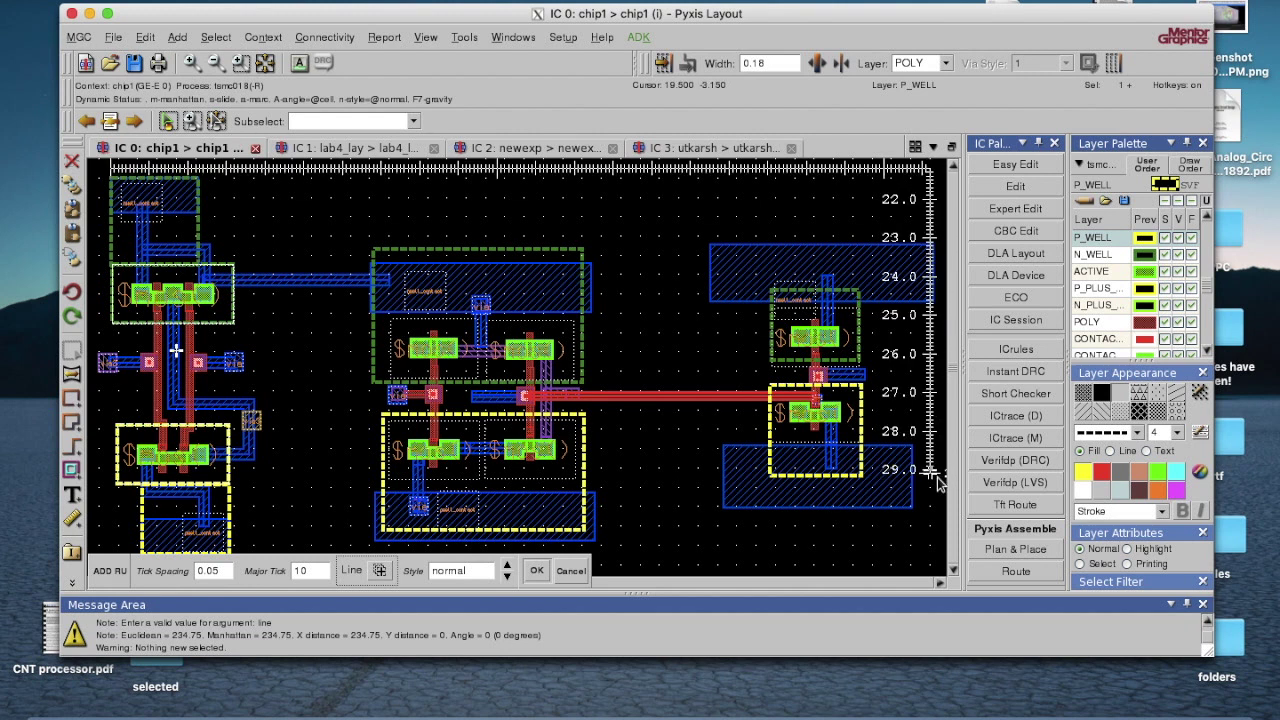
pyautogui.doubleClick(930, 543)
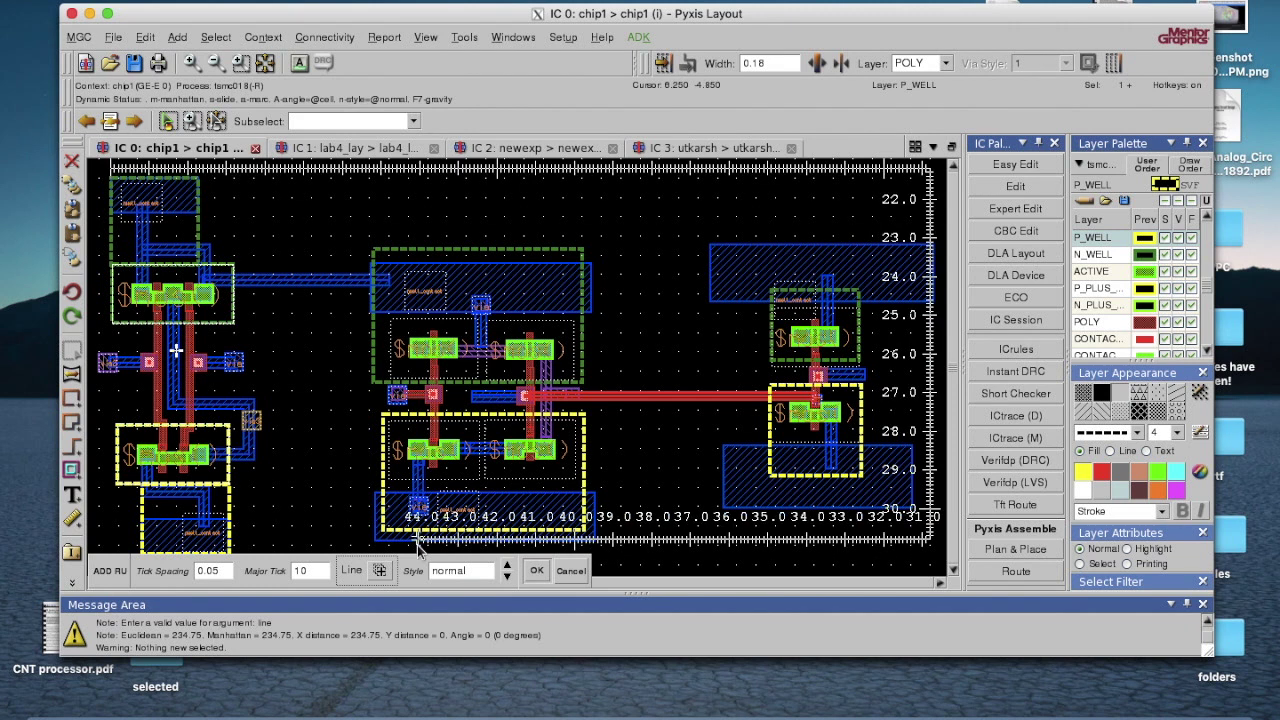
pyautogui.click(112, 540)
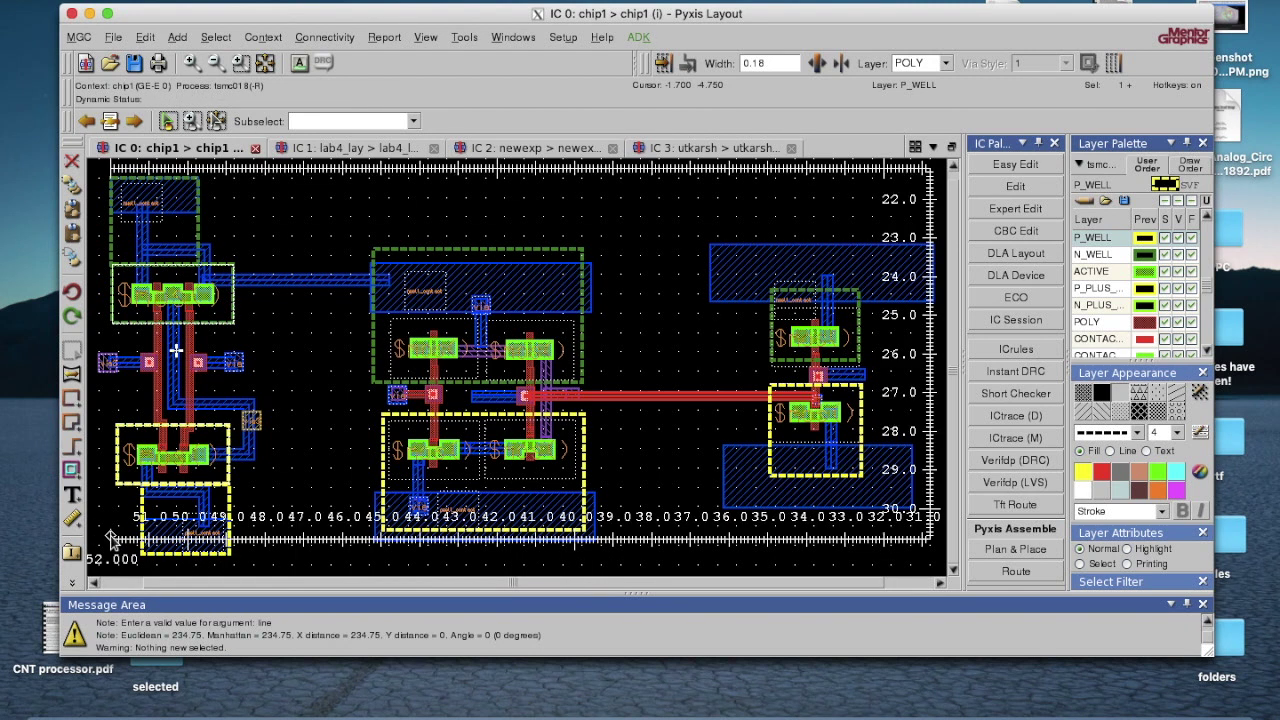